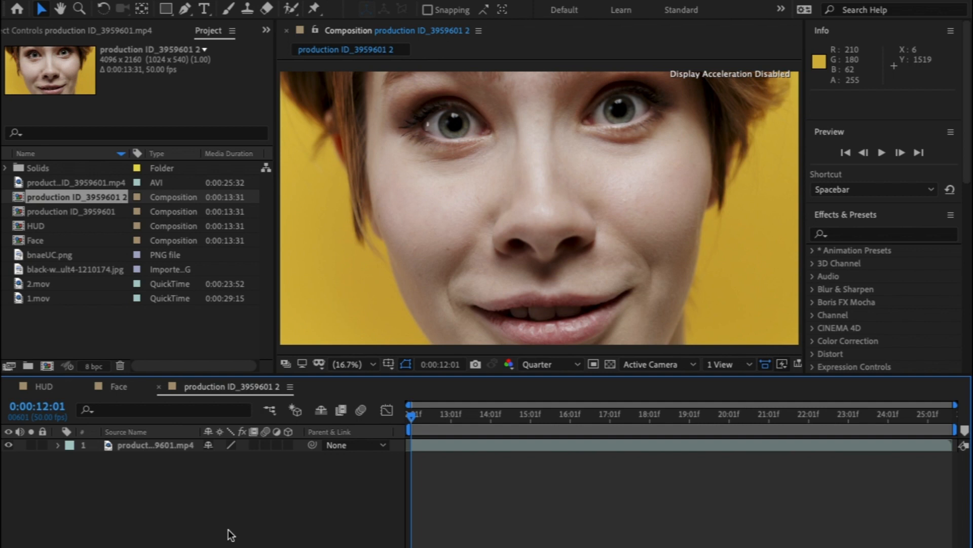
- Paste the copied Lumetri Color, Hue/Saturation and Tint effects onto the footage layer
{"action": "key", "text": "comma"}
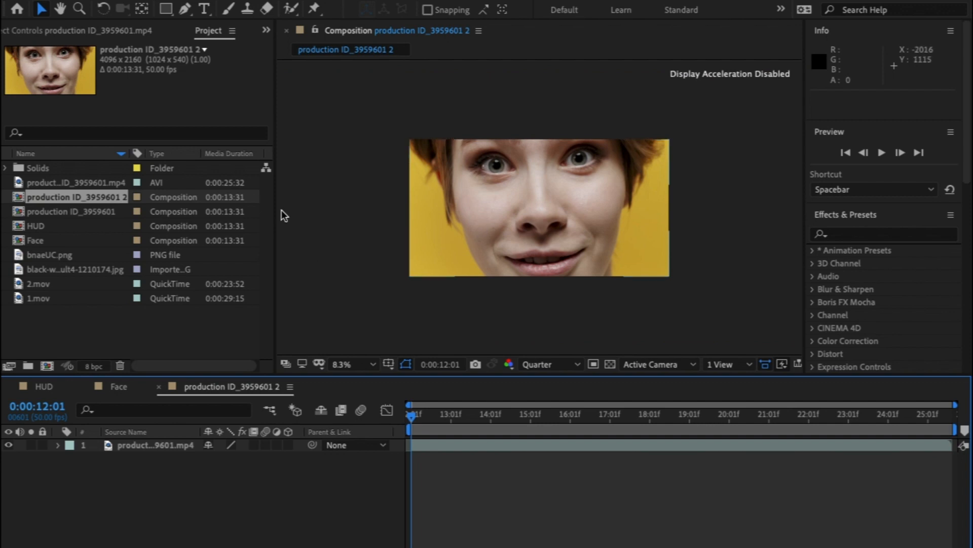
{"action": "left_click", "coordinate": [142, 444]}
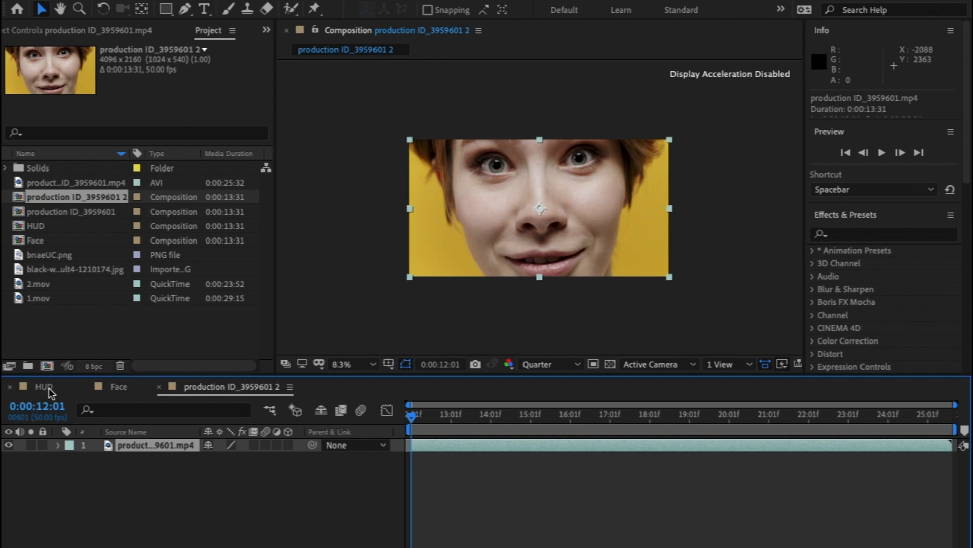
{"action": "key", "text": "ctrl+v"}
{"action": "left_click", "coordinate": [20, 115]}
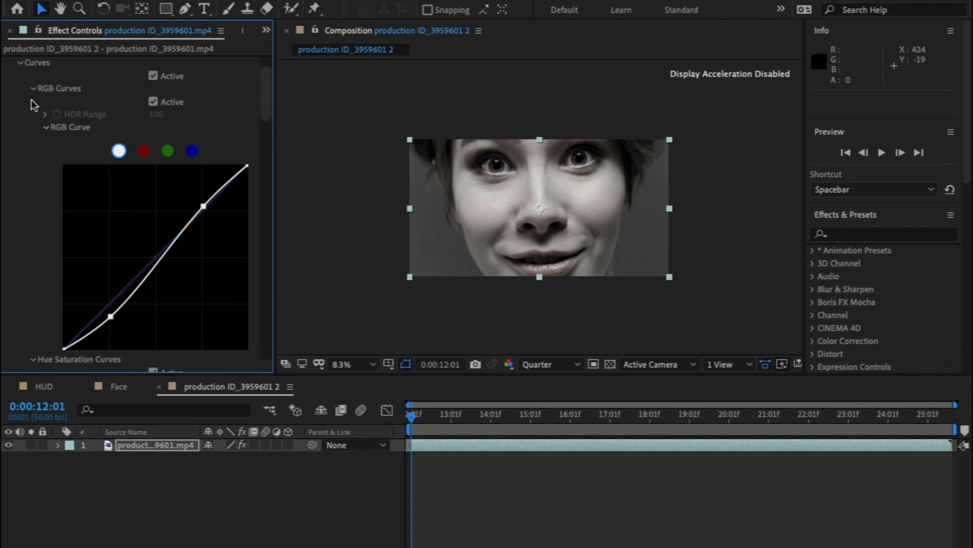
- Review the settings of the pasted Lumetri Color, Hue/Saturation and Tint effects
{"action": "scroll", "coordinate": [34, 104], "scroll_direction": "up", "scroll_amount": 2}
{"action": "left_click", "coordinate": [7, 63]}
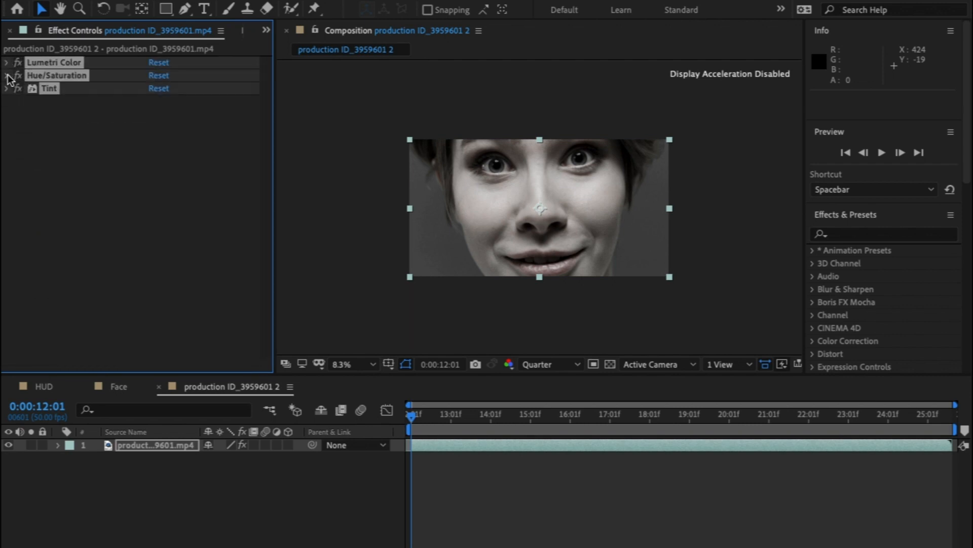
{"action": "left_click", "coordinate": [7, 75]}
{"action": "scroll", "coordinate": [60, 300], "scroll_direction": "down", "scroll_amount": 2}
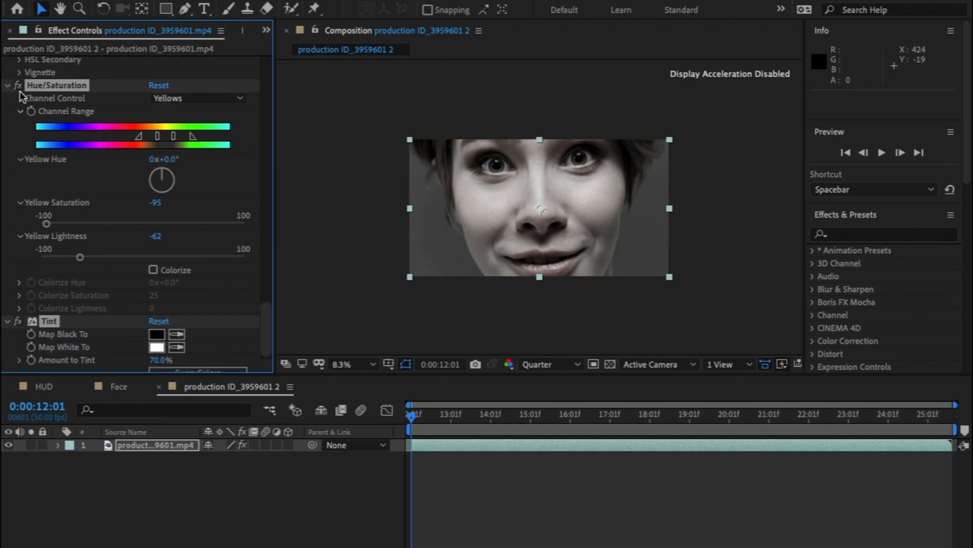
{"action": "left_click", "coordinate": [7, 86]}
{"action": "left_click", "coordinate": [82, 186]}
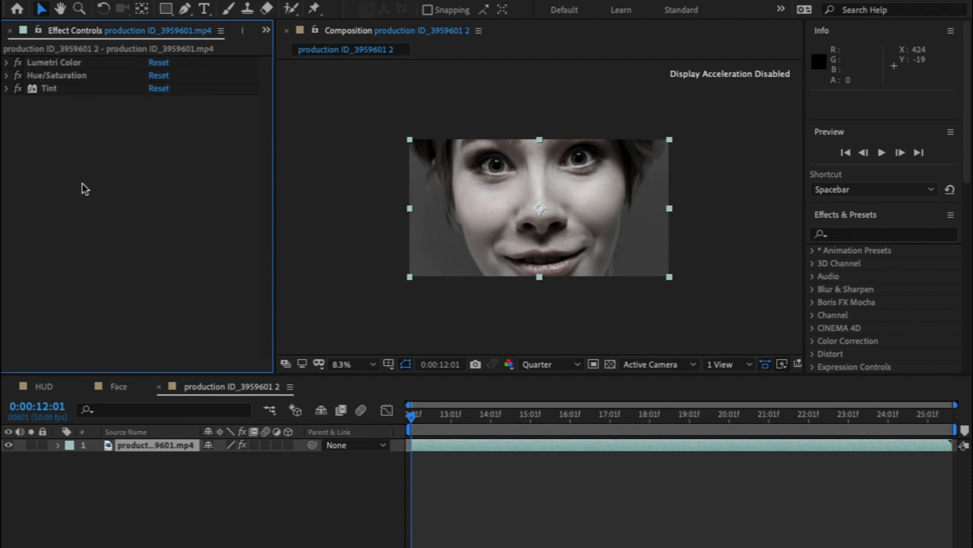
{"action": "key", "text": "ctrl+a"}
{"action": "left_click", "coordinate": [7, 86]}
{"action": "left_click", "coordinate": [8, 85]}
{"action": "left_click", "coordinate": [83, 188]}
- Duplicate the footage layer as Face without the colour effects, keeping the graded original below it as BG
{"action": "left_click", "coordinate": [147, 449]}
{"action": "key", "text": "ctrl+d"}
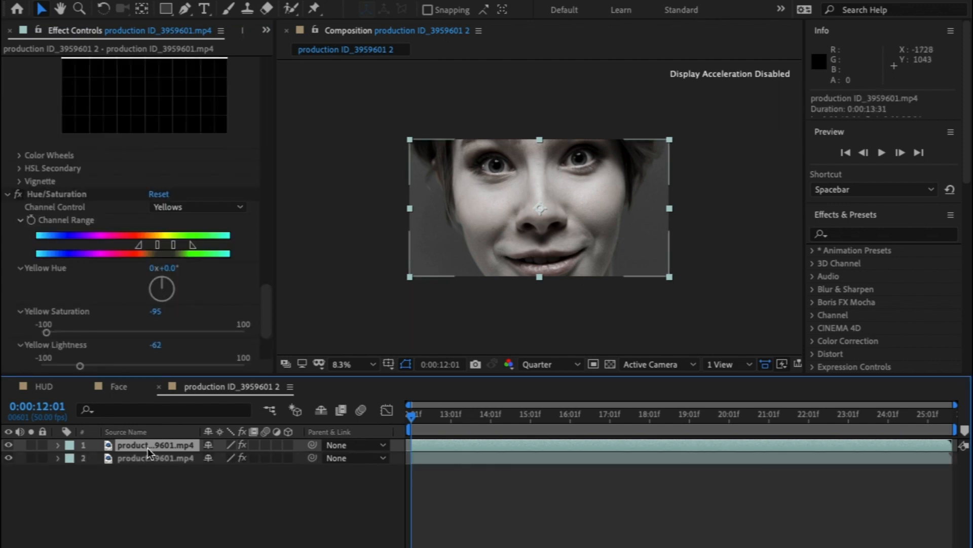
{"action": "scroll", "coordinate": [88, 201], "scroll_direction": "up", "scroll_amount": 10}
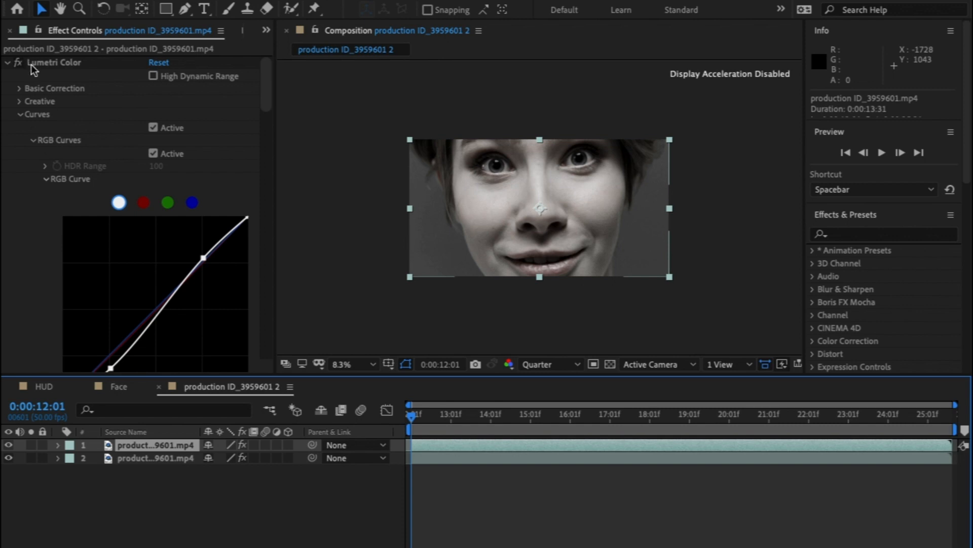
{"action": "left_click", "coordinate": [30, 65]}
{"action": "key", "text": "Delete"}
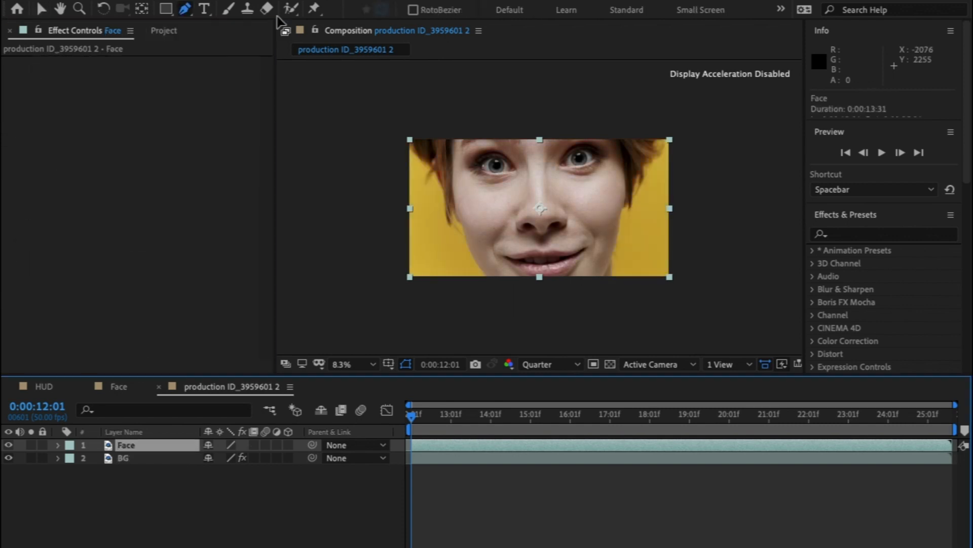
- Draw a closed Pen mask around the woman's face on the Face layer, extending beyond the frame above and below
{"action": "key", "text": "g"}
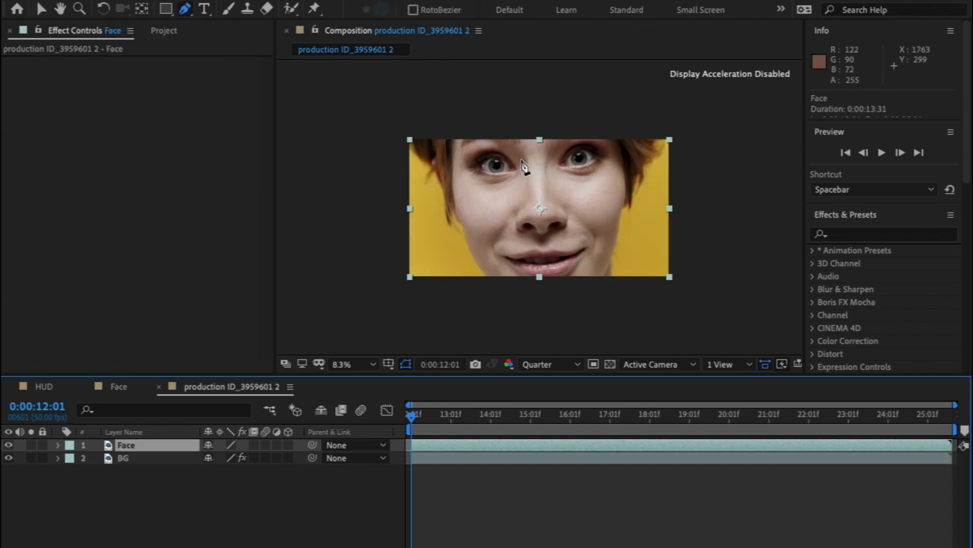
{"action": "left_click", "coordinate": [467, 113]}
{"action": "left_click_drag", "start_coordinate": [459, 208], "coordinate": [474, 235]}
{"action": "left_click_drag", "start_coordinate": [499, 284], "coordinate": [511, 290]}
{"action": "left_click", "coordinate": [601, 277]}
{"action": "left_click_drag", "start_coordinate": [627, 178], "coordinate": [627, 151]}
{"action": "left_click_drag", "start_coordinate": [606, 116], "coordinate": [592, 105]}
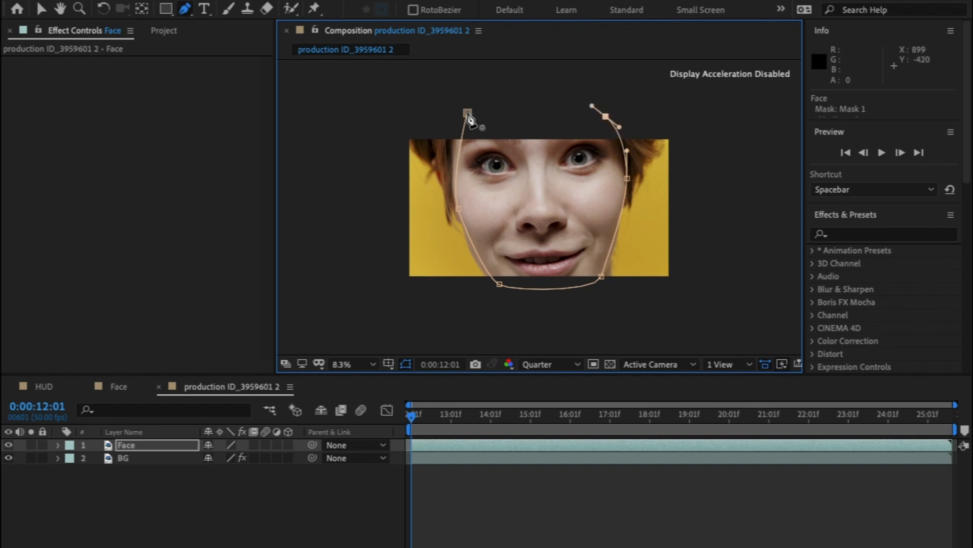
{"action": "left_click", "coordinate": [467, 113]}
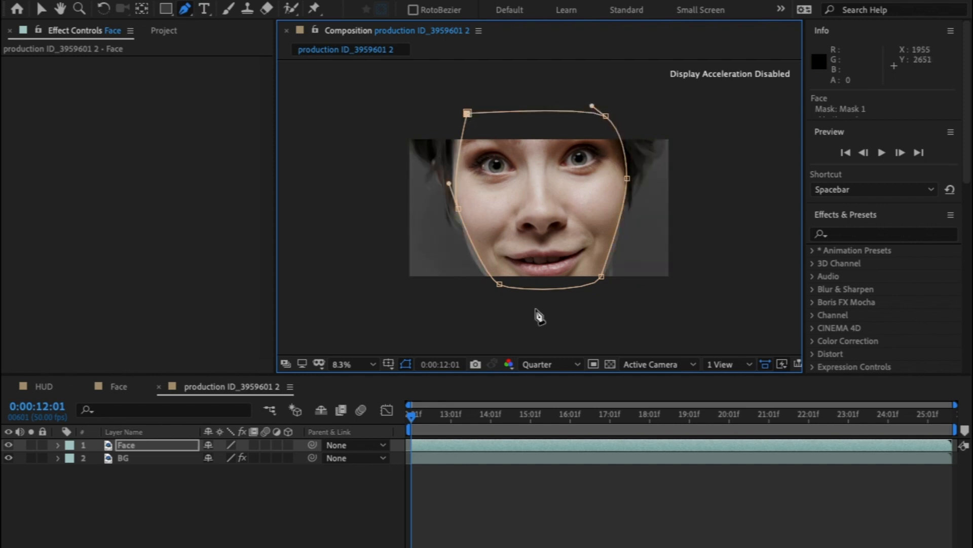
- Track the Face layer's mask forward using the Face Tracking (Outline Only) method
{"action": "left_click", "coordinate": [57, 445]}
{"action": "left_click", "coordinate": [71, 459]}
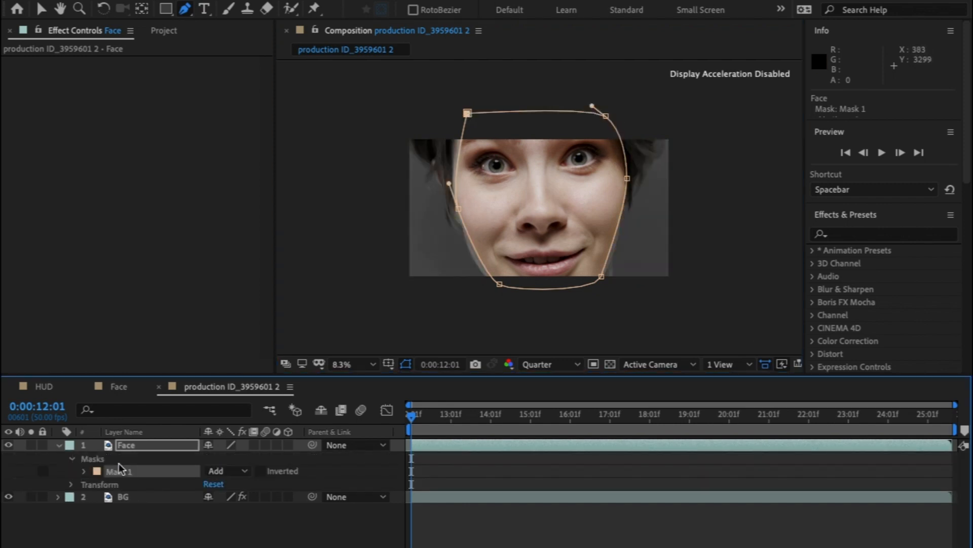
{"action": "right_click", "coordinate": [135, 472]}
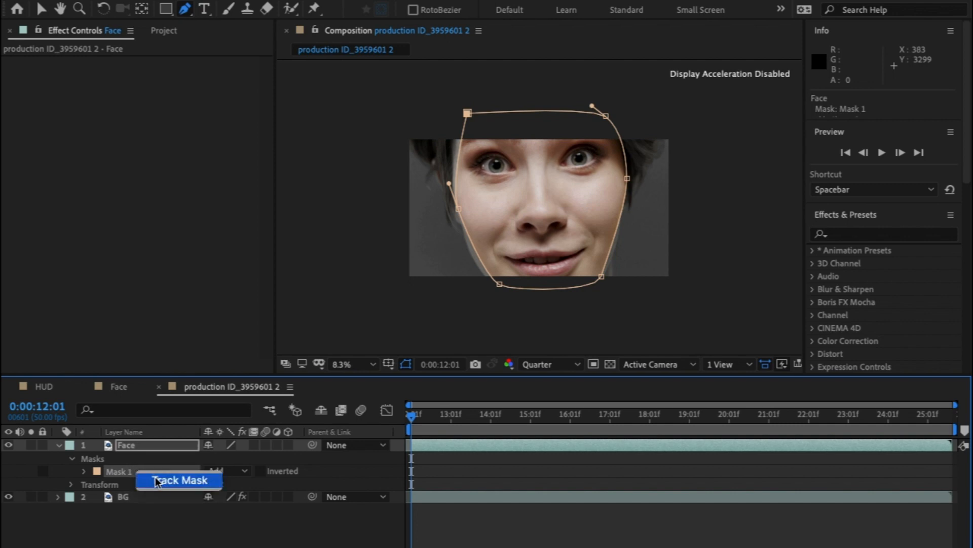
{"action": "left_click", "coordinate": [152, 478]}
{"action": "left_click", "coordinate": [897, 215]}
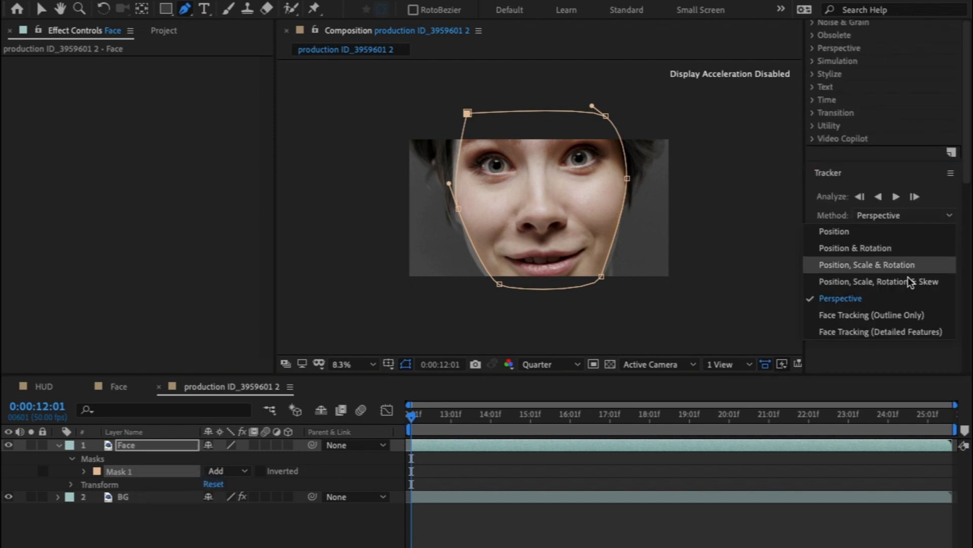
{"action": "left_click", "coordinate": [941, 317]}
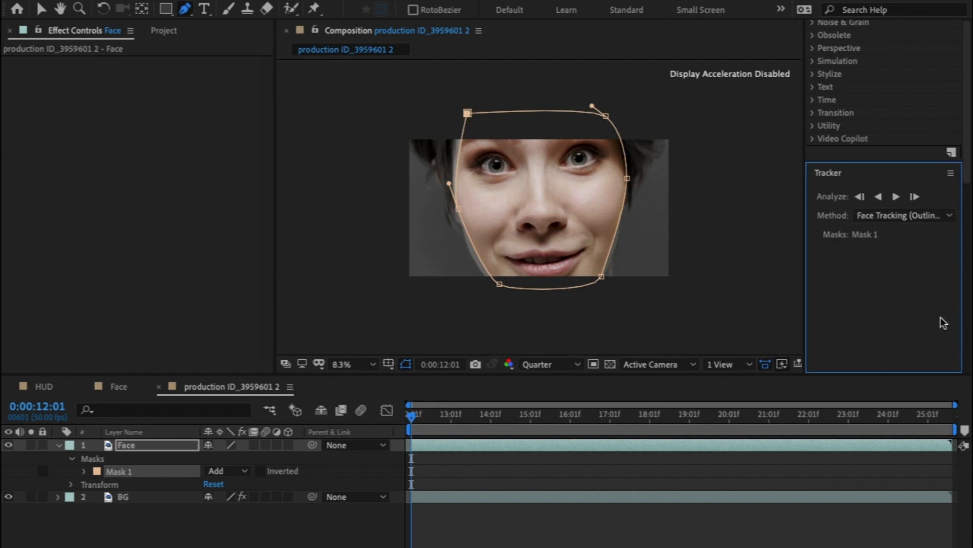
{"action": "left_click", "coordinate": [897, 196]}
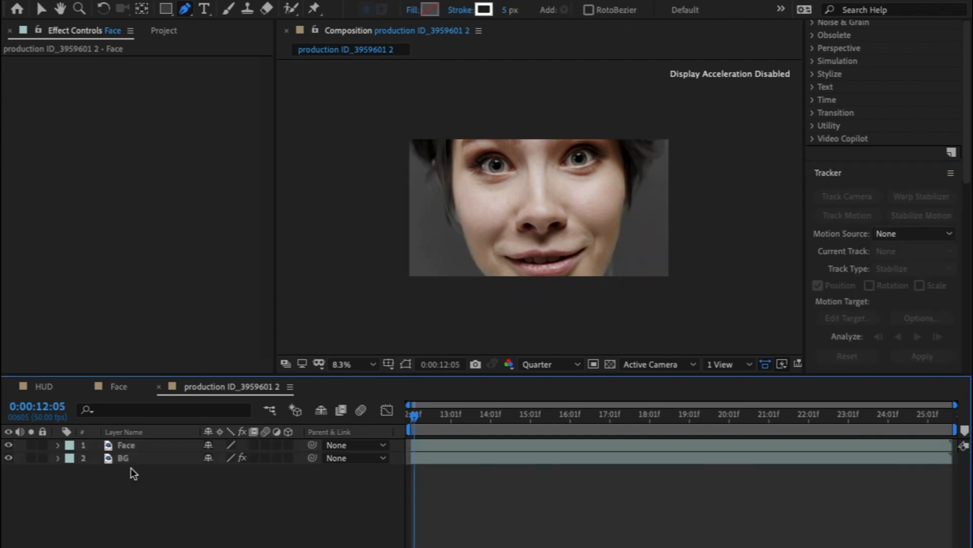
- Duplicate the Face layer and delete the mask from the copy
{"action": "left_click", "coordinate": [145, 445]}
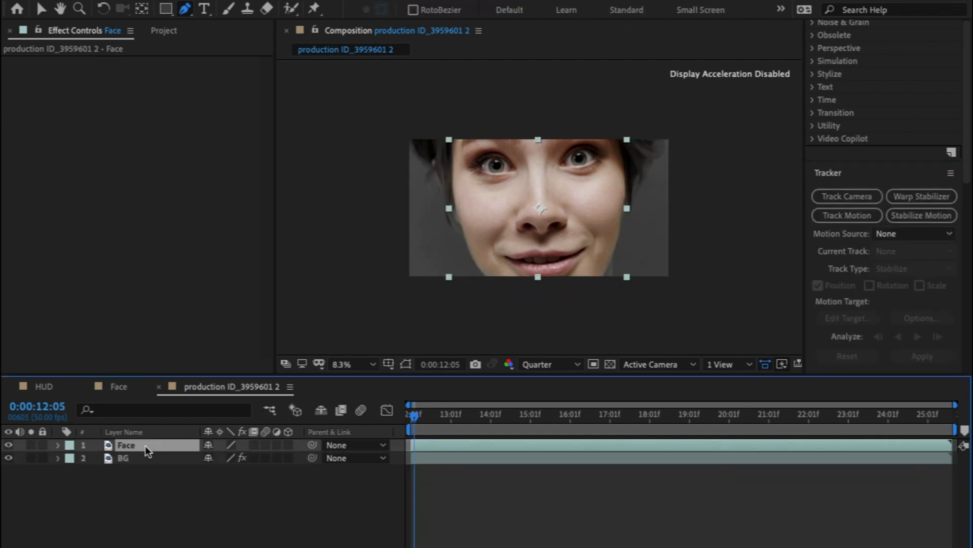
{"action": "key", "text": "ctrl+d"}
{"action": "key", "text": "m"}
{"action": "left_click", "coordinate": [123, 460]}
{"action": "key", "text": "Delete"}
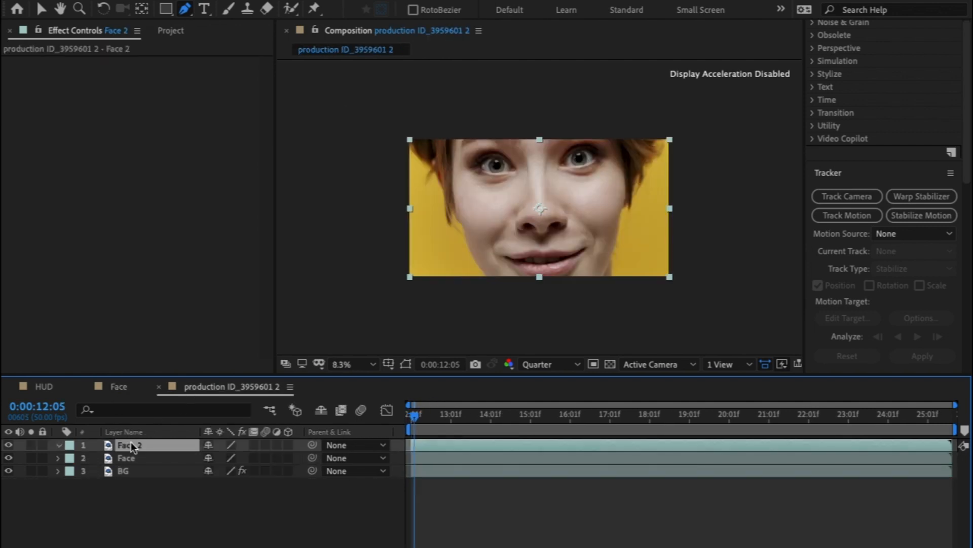
- Draw a closed Pen mask around the eyes and forehead on Face 2, curving over the bridge of the nose
{"action": "left_click", "coordinate": [458, 138]}
{"action": "left_click_drag", "start_coordinate": [458, 192], "coordinate": [464, 198]}
{"action": "left_click_drag", "start_coordinate": [525, 190], "coordinate": [531, 181]}
{"action": "left_click_drag", "start_coordinate": [546, 178], "coordinate": [616, 193]}
{"action": "left_click", "coordinate": [627, 174]}
{"action": "left_click", "coordinate": [615, 122]}
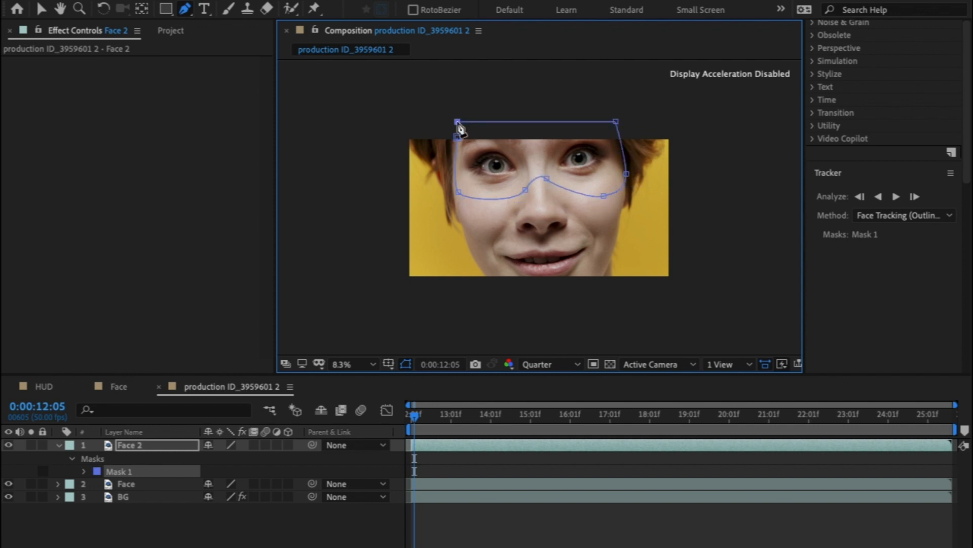
{"action": "left_click", "coordinate": [458, 122]}
{"action": "left_click", "coordinate": [458, 138]}
- Set up mask tracking for the eye mask on Face 2 with the Face Tracking (Outline Only) method
{"action": "right_click", "coordinate": [127, 472]}
{"action": "left_click", "coordinate": [139, 481]}
{"action": "left_click", "coordinate": [911, 213]}
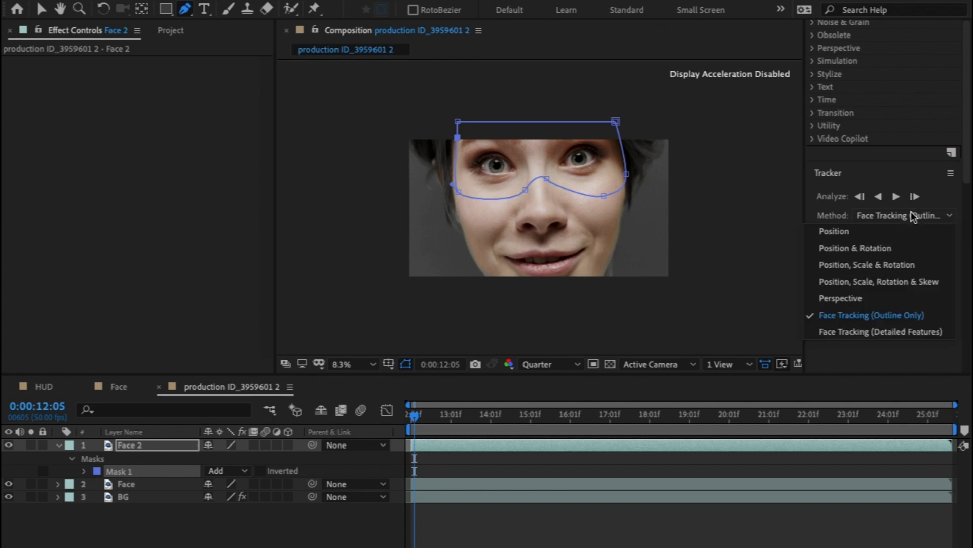
{"action": "left_click", "coordinate": [911, 211]}
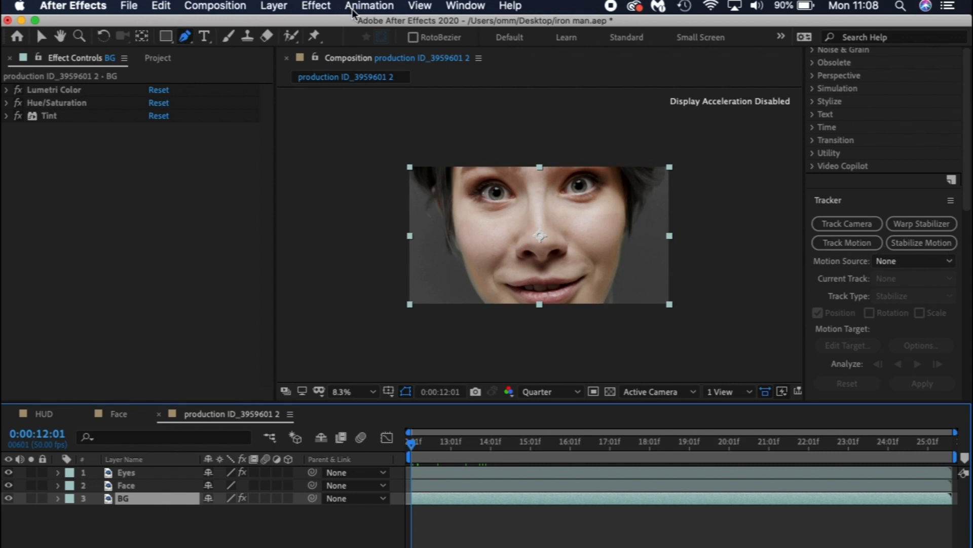
- Apply Boris FX Mocha tracking to the BG layer and open the footage in Mocha with the X-Spline tool active
{"action": "left_click", "coordinate": [378, 7]}
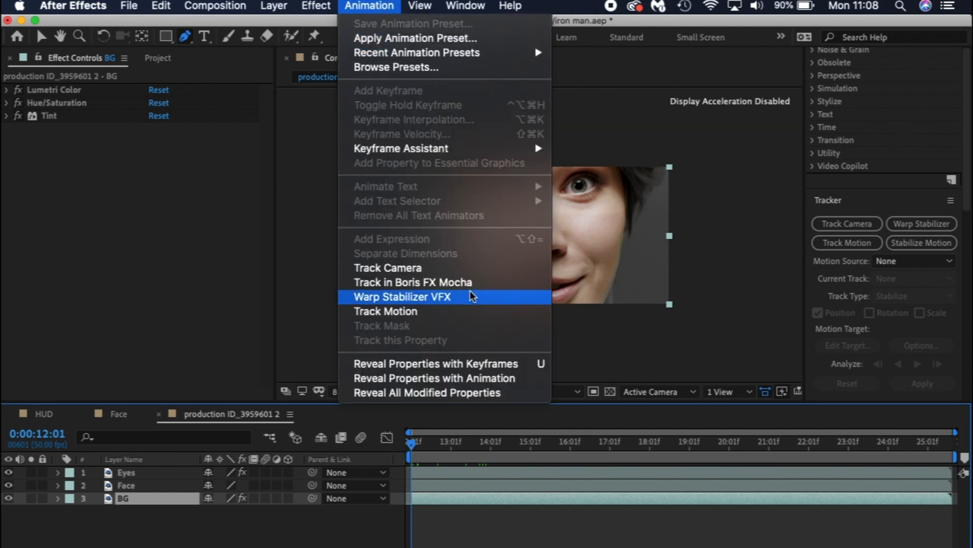
{"action": "left_click", "coordinate": [412, 283]}
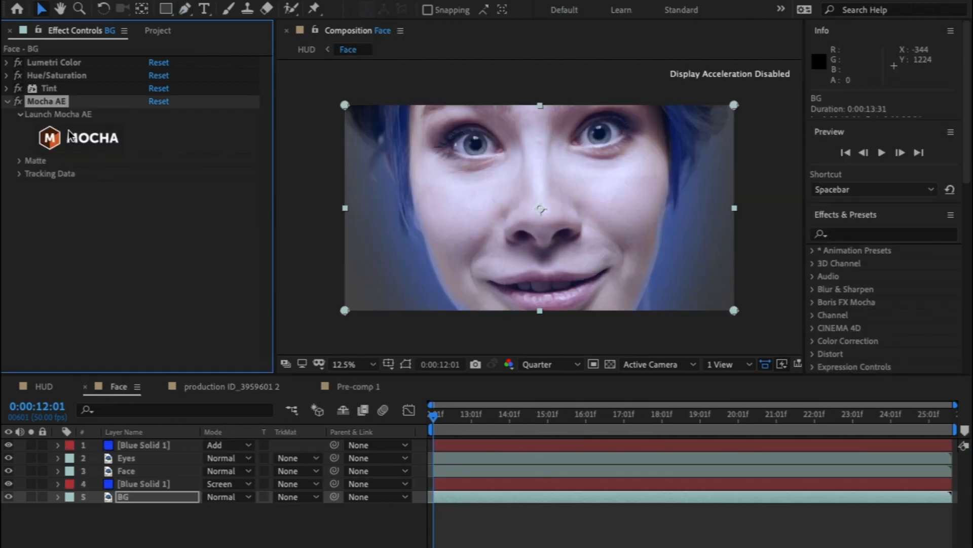
{"action": "left_click", "coordinate": [627, 222]}
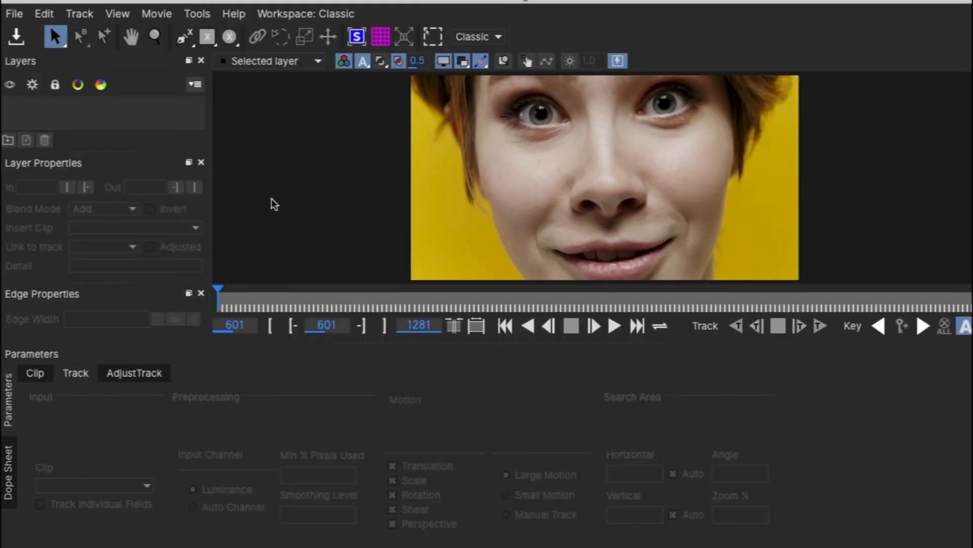
{"action": "left_click", "coordinate": [183, 36]}
{"action": "left_click", "coordinate": [523, 96]}
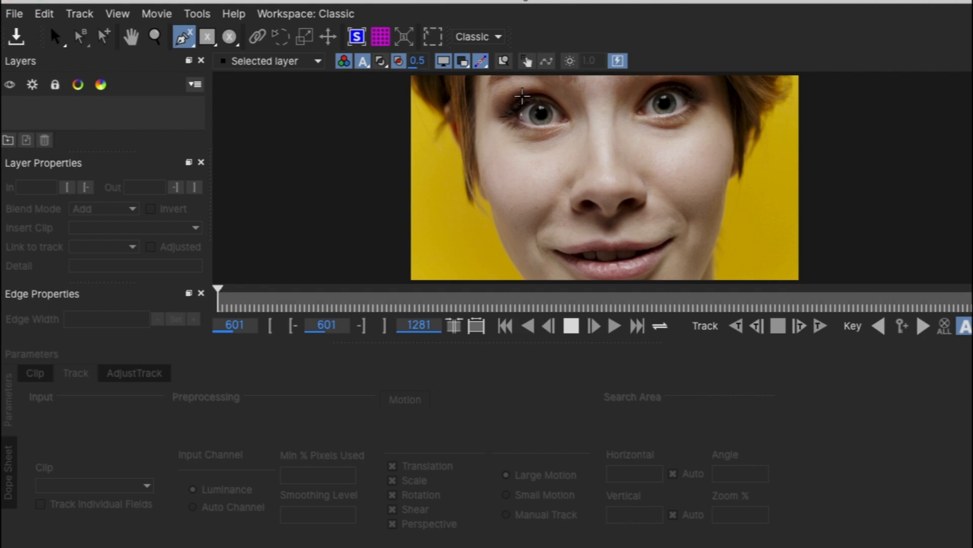
{"action": "left_click", "coordinate": [512, 151]}
{"action": "key", "text": "super+z"}
- Draw a closed X-Spline around the iris of the eye on the left of the picture and track it forward
{"action": "left_click", "coordinate": [540, 102]}
{"action": "left_click", "coordinate": [530, 111]}
{"action": "left_click", "coordinate": [531, 119]}
{"action": "left_click", "coordinate": [544, 126]}
{"action": "left_click", "coordinate": [555, 118]}
{"action": "left_click", "coordinate": [554, 108]}
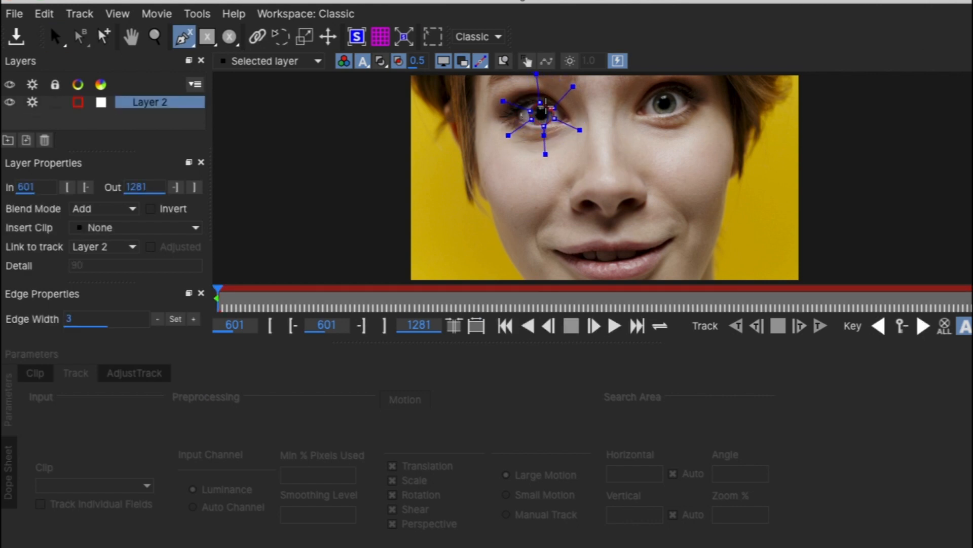
{"action": "left_click", "coordinate": [539, 103]}
{"action": "left_click", "coordinate": [821, 327]}
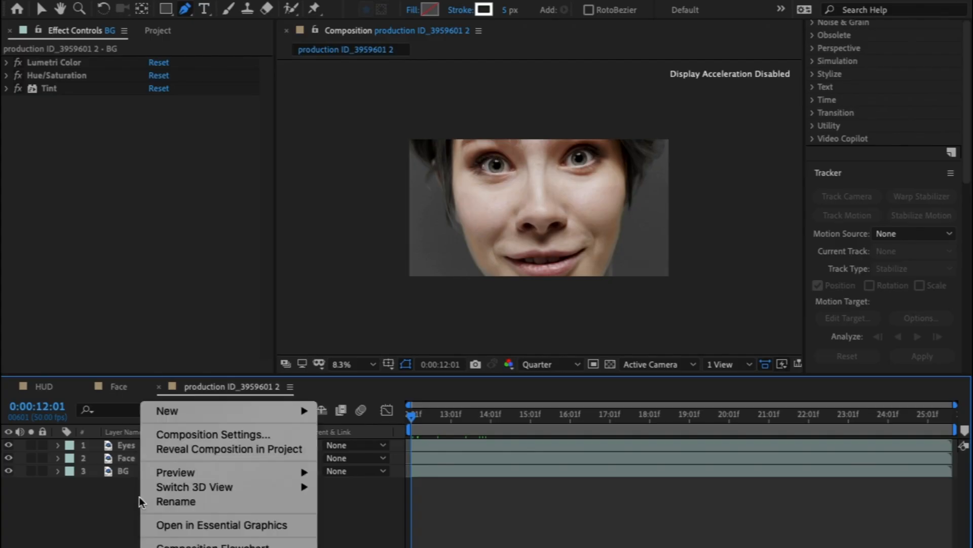
- Back in After Effects, add a null object named Track and hide it
{"action": "mouse_move", "coordinate": [284, 410]}
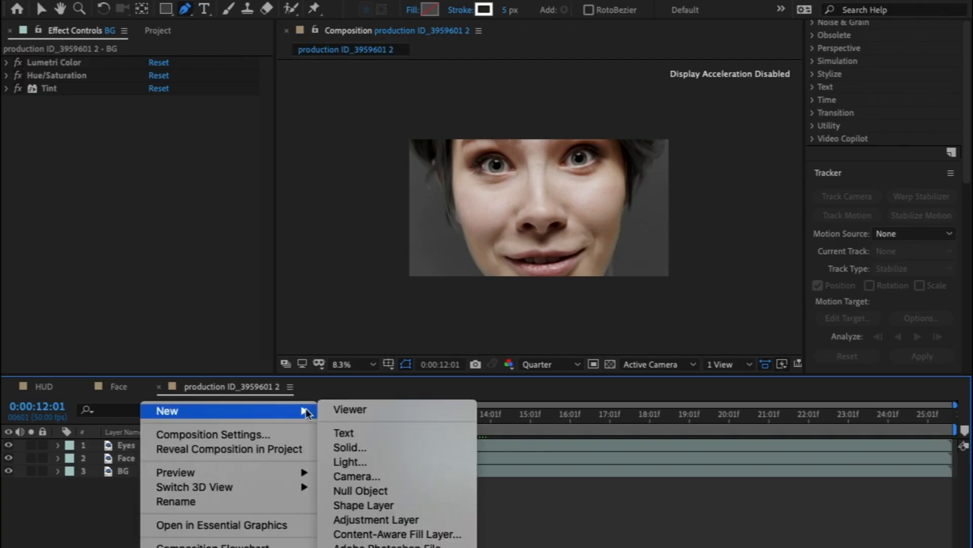
{"action": "left_click", "coordinate": [402, 485]}
{"action": "key", "text": "Return"}
{"action": "type", "text": "Track"}
{"action": "key", "text": "Return"}
{"action": "left_click", "coordinate": [8, 446]}
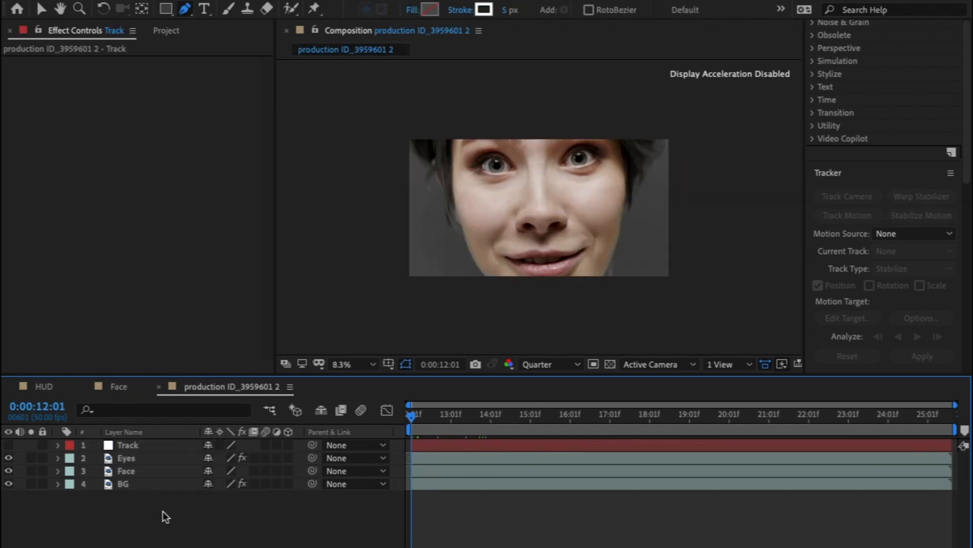
- Create a new 4096 × 2160 px solid in blue 1647FA
{"action": "right_click", "coordinate": [163, 511]}
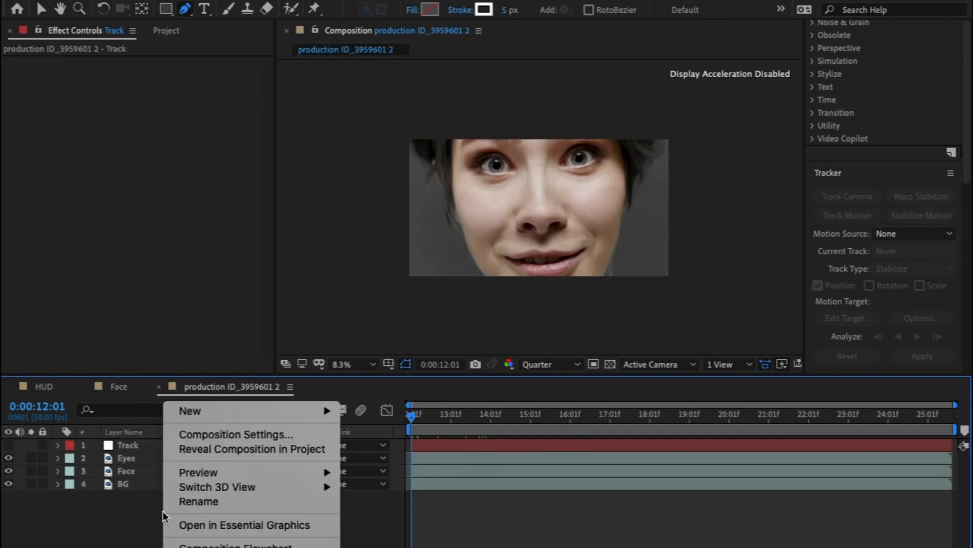
{"action": "mouse_move", "coordinate": [249, 409]}
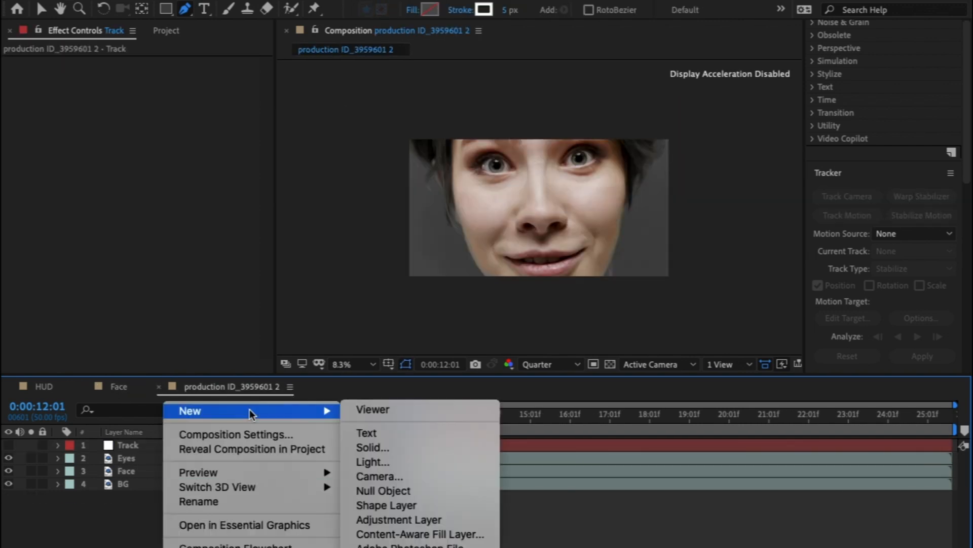
{"action": "left_click", "coordinate": [430, 449]}
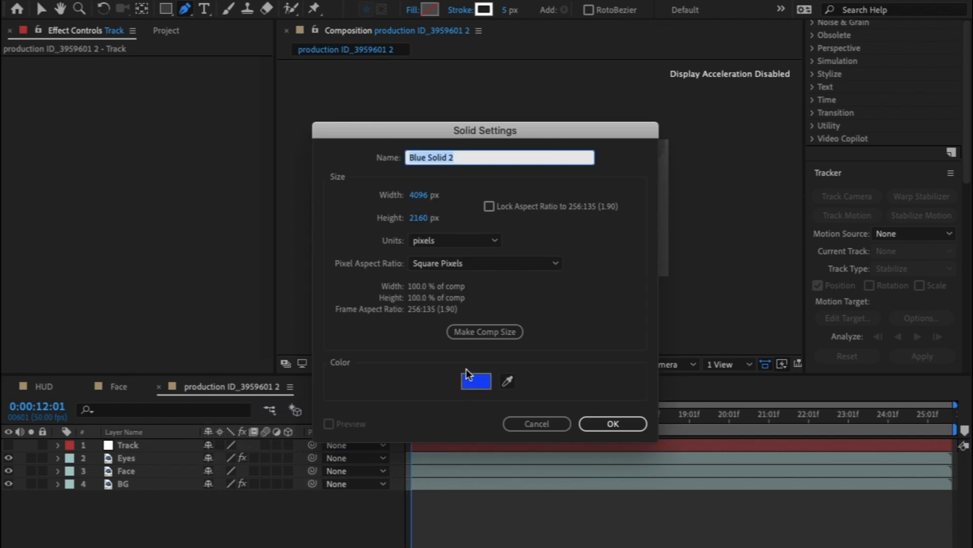
{"action": "left_click", "coordinate": [476, 384]}
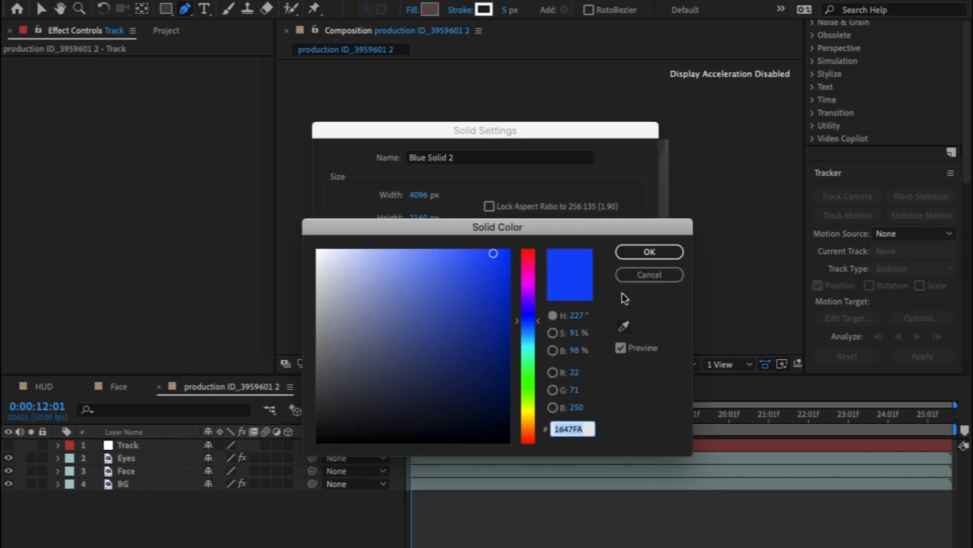
{"action": "left_click", "coordinate": [629, 255]}
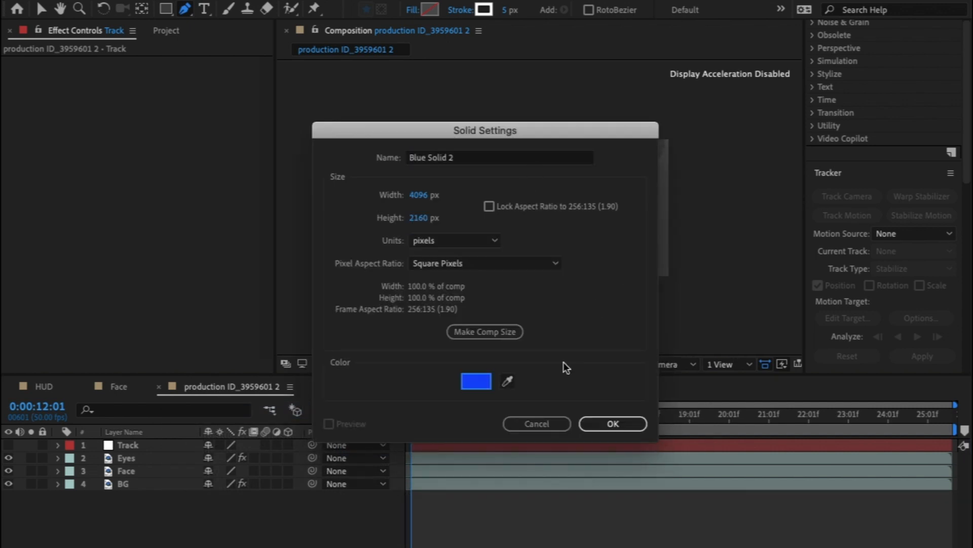
{"action": "left_click", "coordinate": [599, 428]}
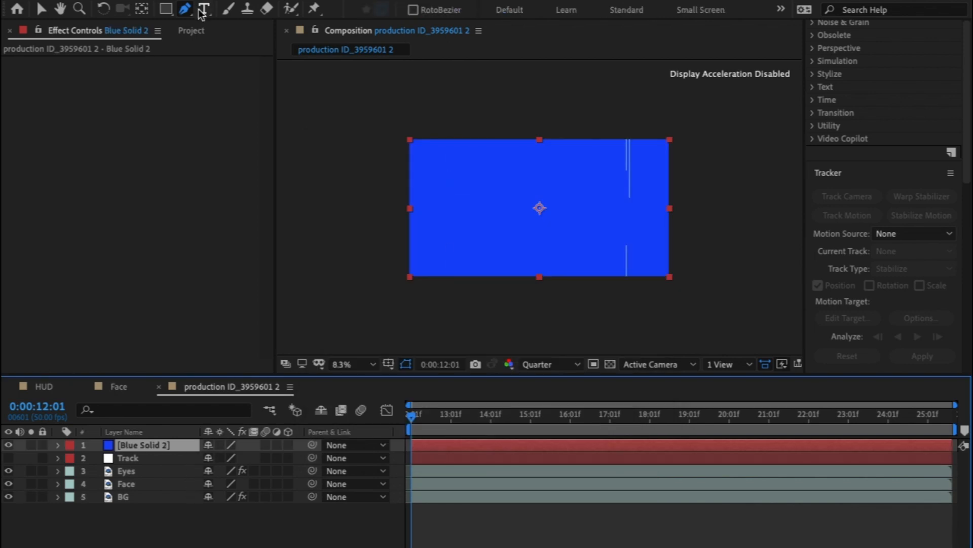
- Draw an elliptical mask on the blue solid and reshape it to surround the face, extending above and below the frame
{"action": "left_click_drag", "start_coordinate": [166, 9], "coordinate": [221, 43]}
{"action": "left_click_drag", "start_coordinate": [489, 140], "coordinate": [615, 309]}
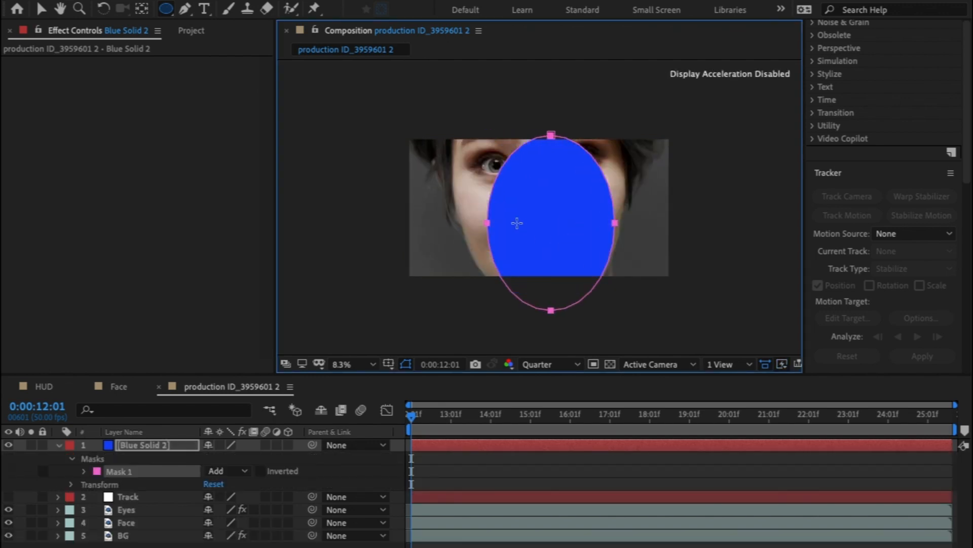
{"action": "key", "text": "v"}
{"action": "left_click_drag", "start_coordinate": [490, 222], "coordinate": [452, 200]}
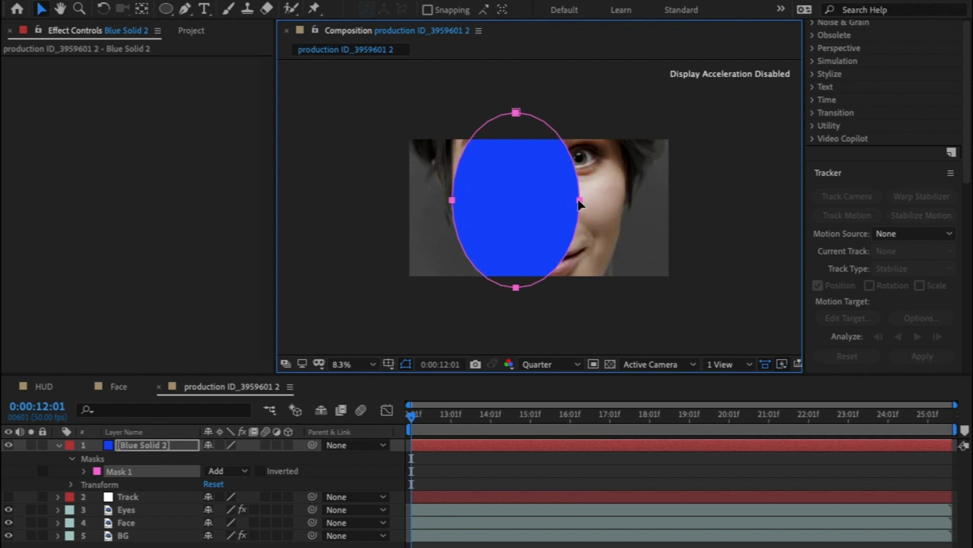
{"action": "left_click_drag", "start_coordinate": [523, 84], "coordinate": [524, 79]}
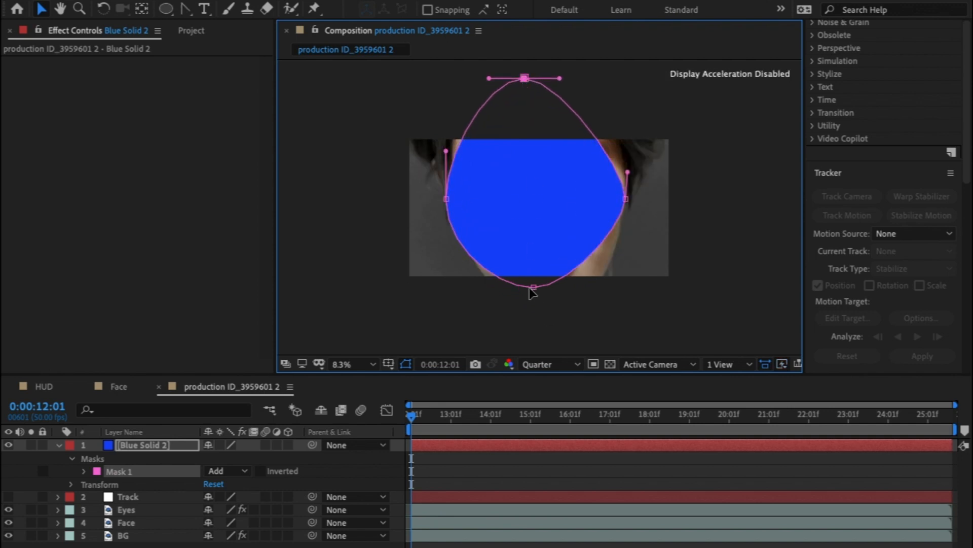
{"action": "left_click_drag", "start_coordinate": [533, 288], "coordinate": [533, 328]}
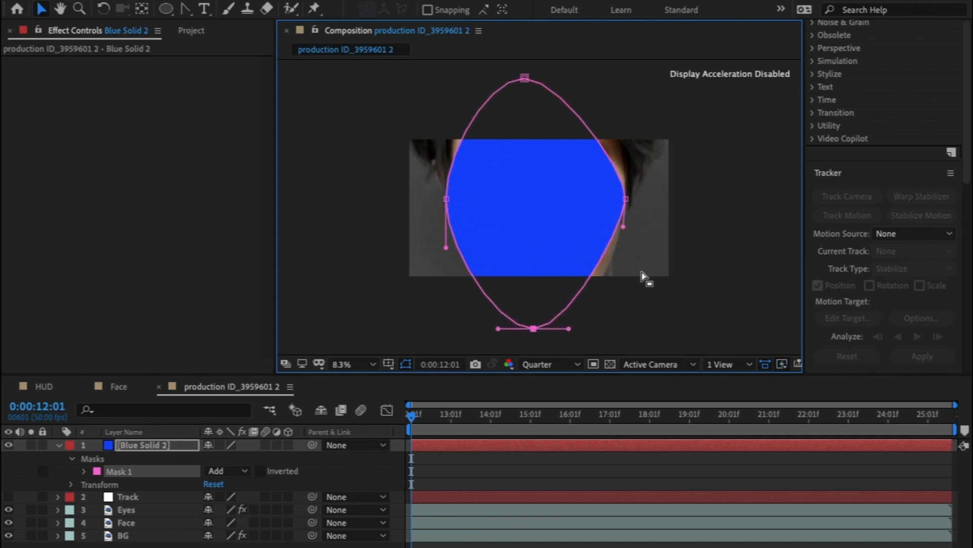
{"action": "left_click_drag", "start_coordinate": [626, 199], "coordinate": [642, 199]}
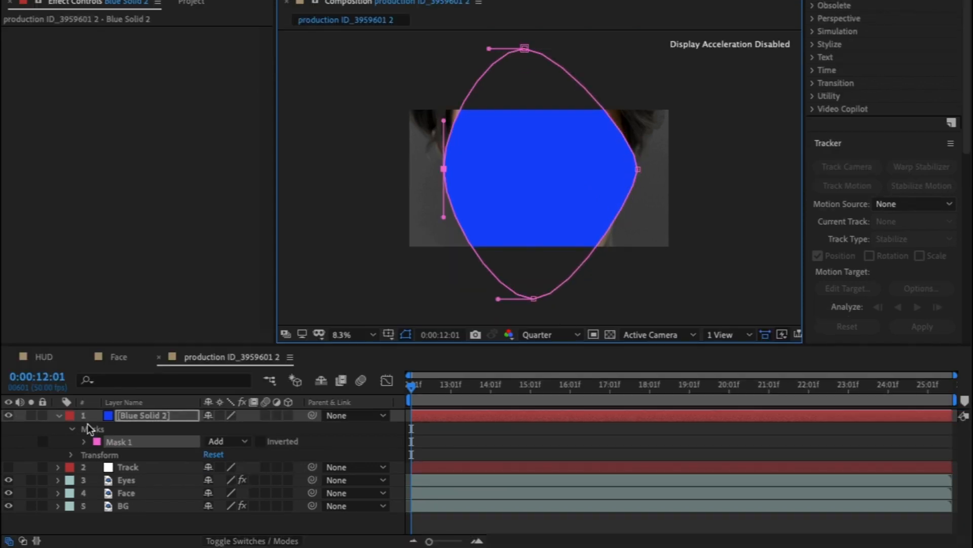
- Set the blue solid's mask feather to 200 pixels and make the solid semi-transparent over the face
{"action": "left_click", "coordinate": [142, 414]}
{"action": "key", "text": "m"}
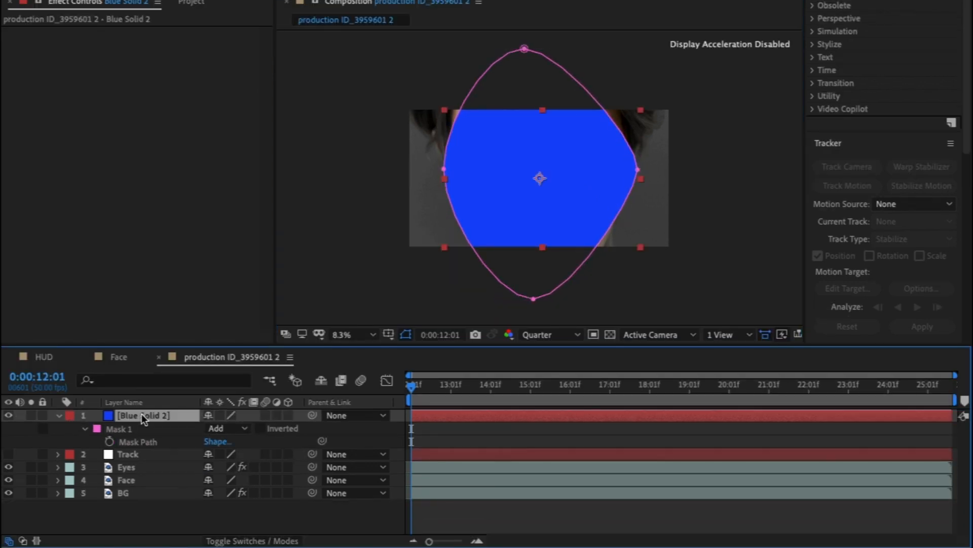
{"action": "key", "text": "m"}
{"action": "key", "text": "m"}
{"action": "key", "text": "m"}
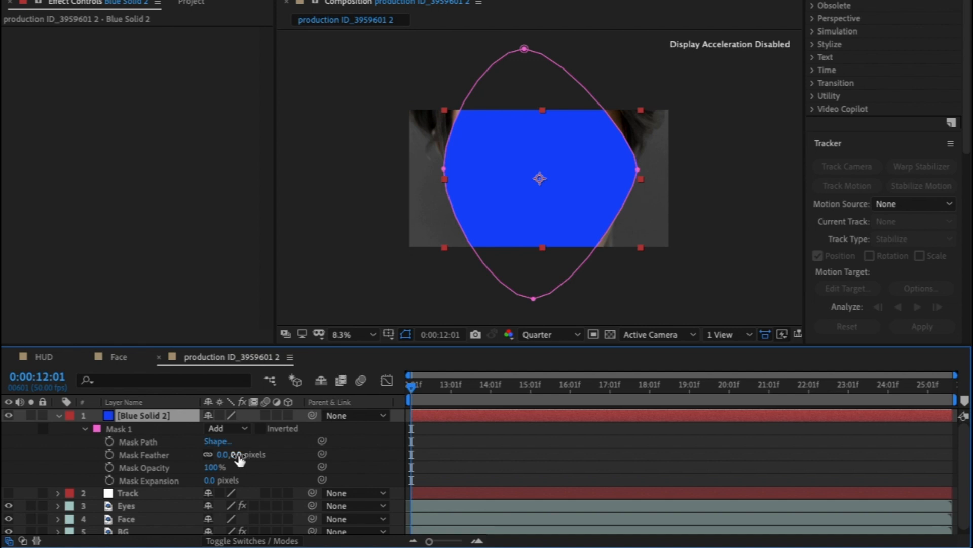
{"action": "left_click_drag", "start_coordinate": [239, 456], "coordinate": [269, 456]}
{"action": "type", "text": "200"}
{"action": "key", "text": "Return"}
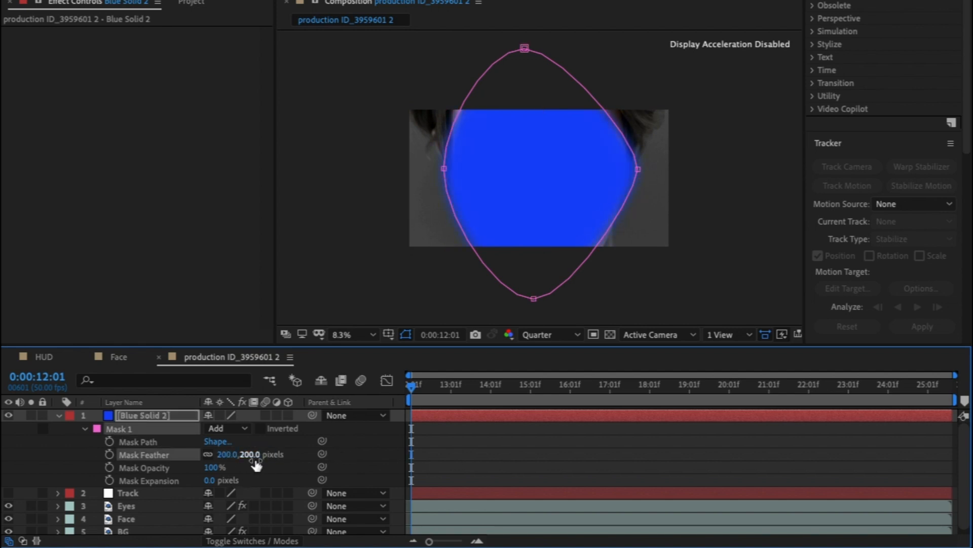
{"action": "type", "text": "200"}
{"action": "key", "text": "Return"}
{"action": "left_click", "coordinate": [59, 415]}
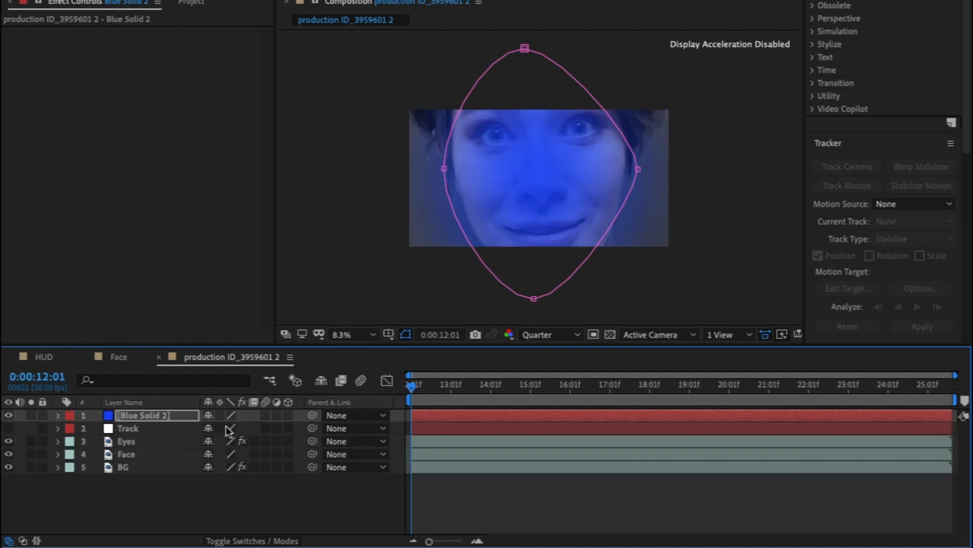
- Set the blue solid's blending mode to Add
{"action": "left_click", "coordinate": [252, 540]}
{"action": "left_click", "coordinate": [239, 416]}
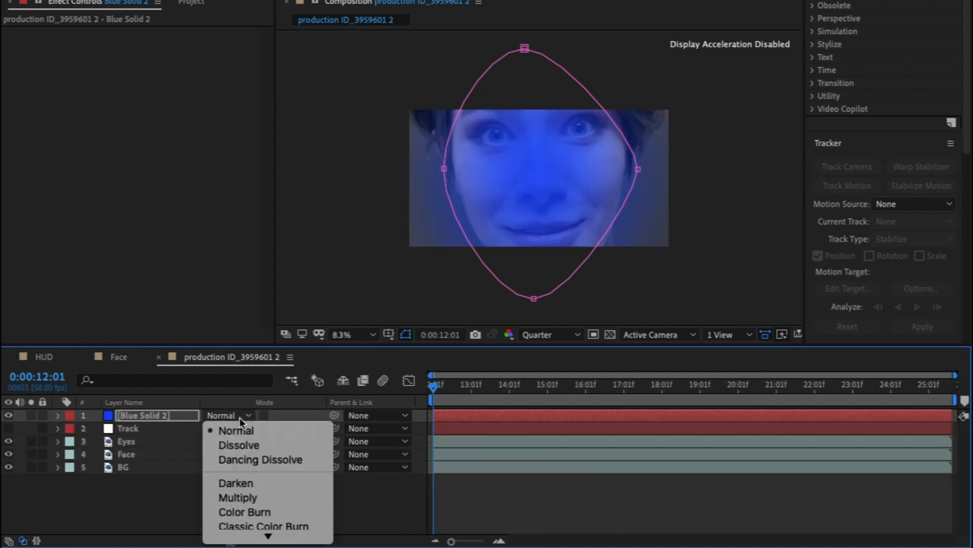
{"action": "left_click", "coordinate": [276, 464]}
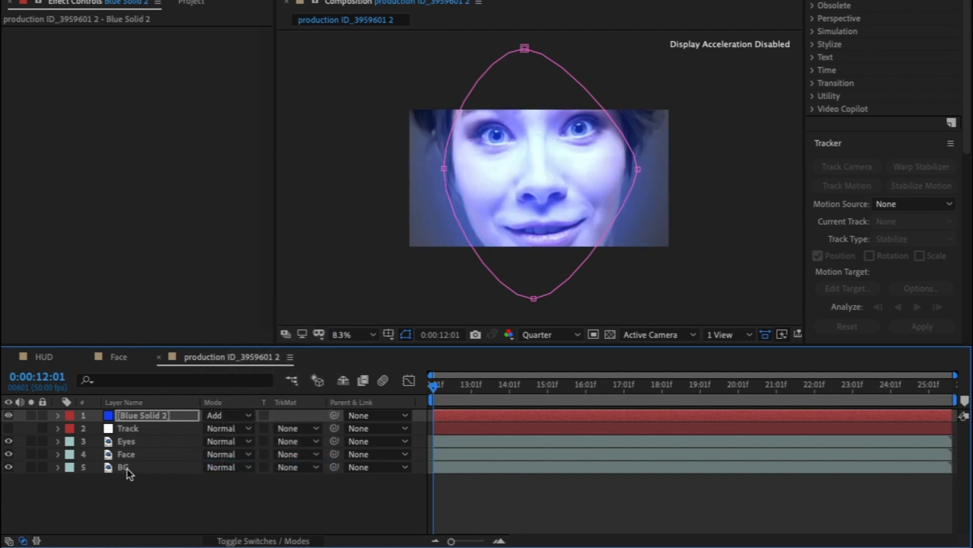
- Duplicate the blue solid, place the copy between Face and BG, and set its blending mode to Screen
{"action": "left_click", "coordinate": [128, 417]}
{"action": "key", "text": "ctrl+d"}
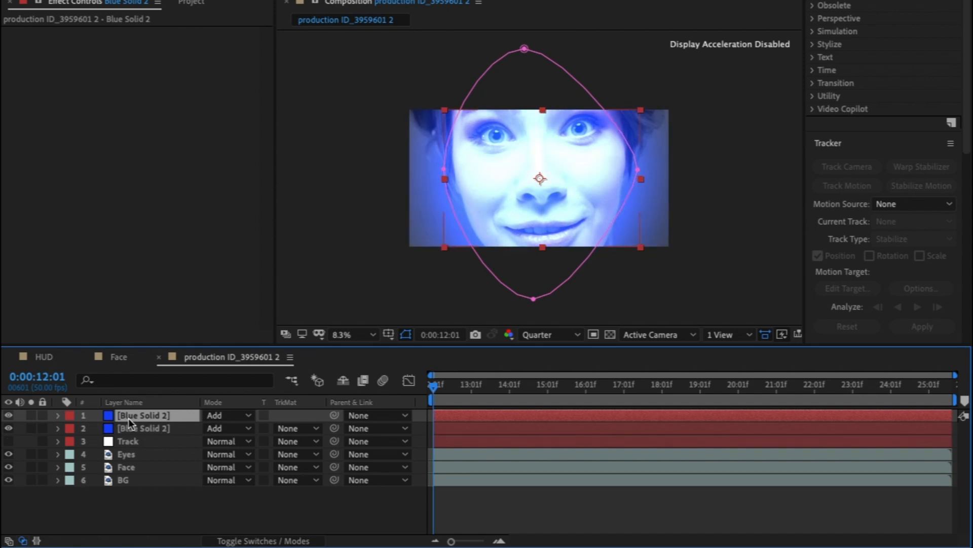
{"action": "left_click_drag", "start_coordinate": [138, 416], "coordinate": [138, 470]}
{"action": "left_click", "coordinate": [236, 466]}
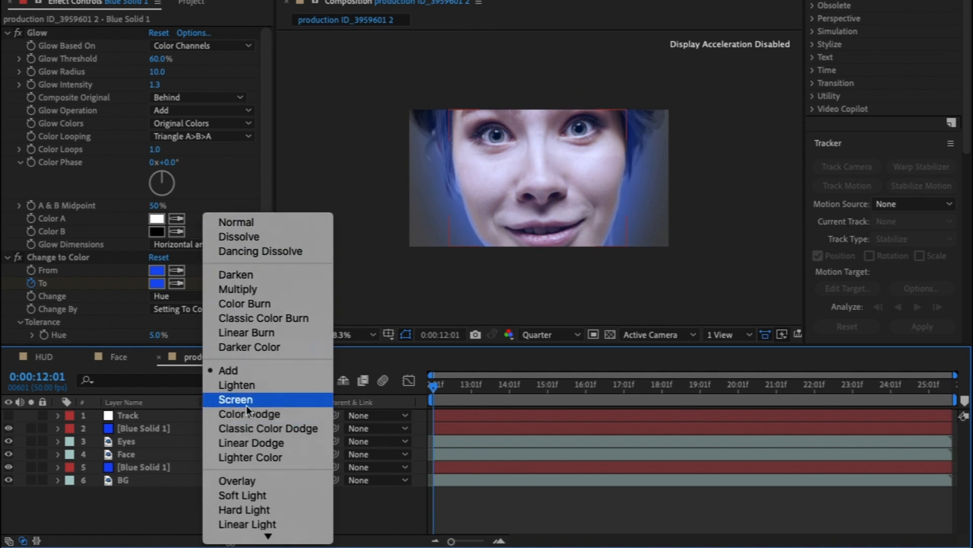
{"action": "left_click", "coordinate": [244, 403]}
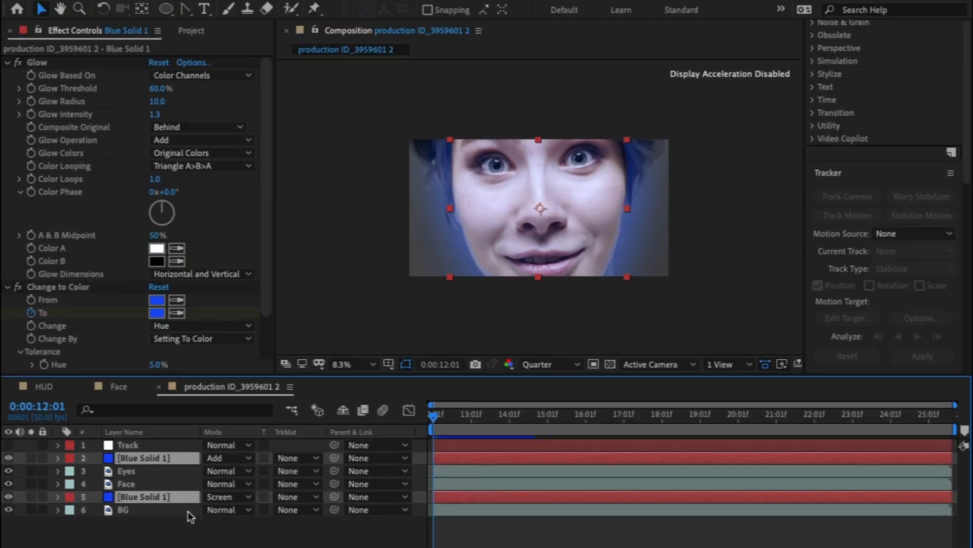
- Pre-compose both blue solids with Eyes, Face and BG, moving all attributes and turning off the composition duration adjustment
{"action": "left_click", "coordinate": [182, 518]}
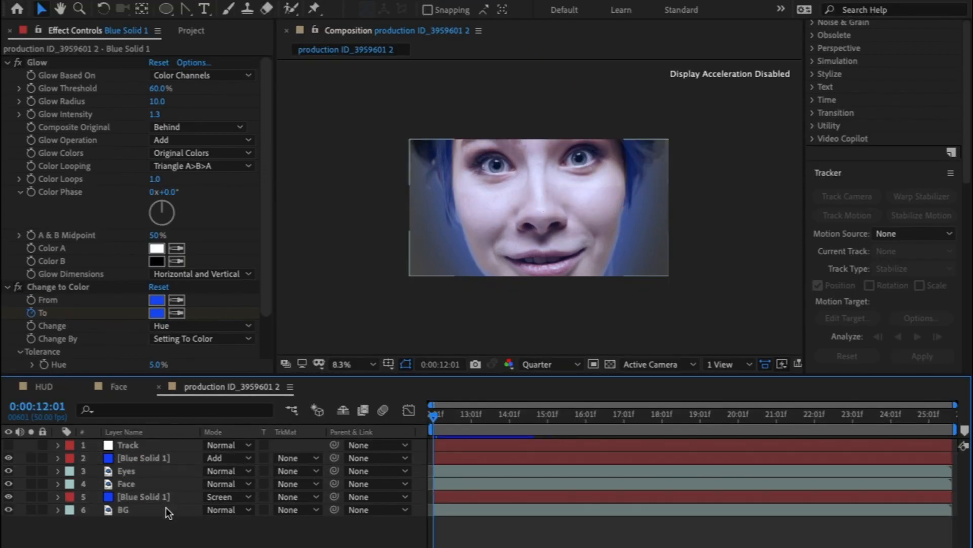
{"action": "left_click", "coordinate": [166, 507]}
{"action": "left_click", "coordinate": [163, 455], "text": "shift"}
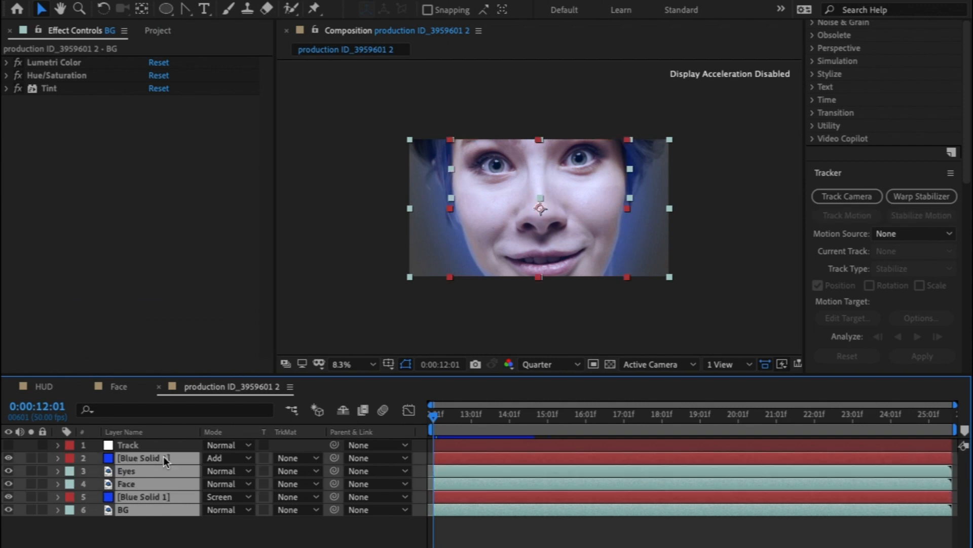
{"action": "right_click", "coordinate": [180, 495]}
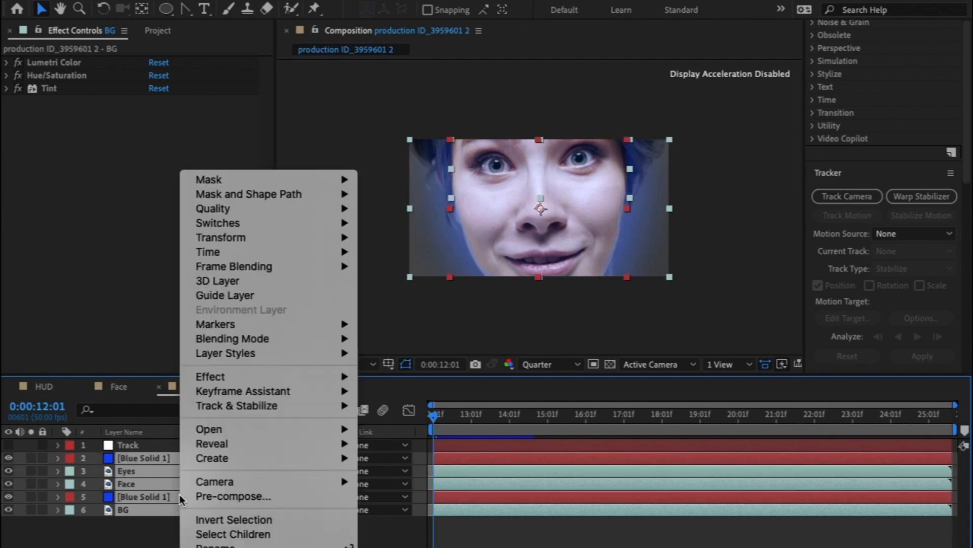
{"action": "left_click", "coordinate": [211, 494]}
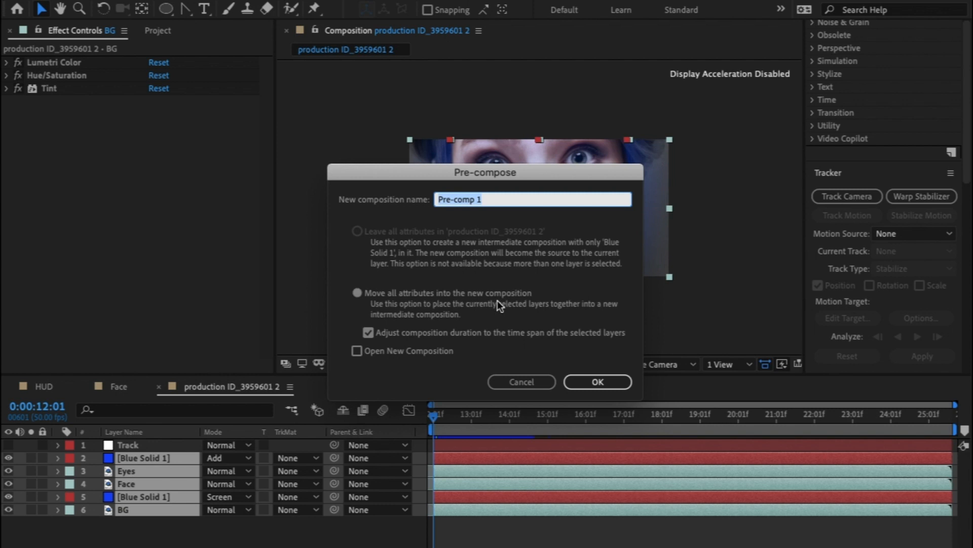
{"action": "left_click", "coordinate": [587, 383]}
{"action": "left_click", "coordinate": [370, 333]}
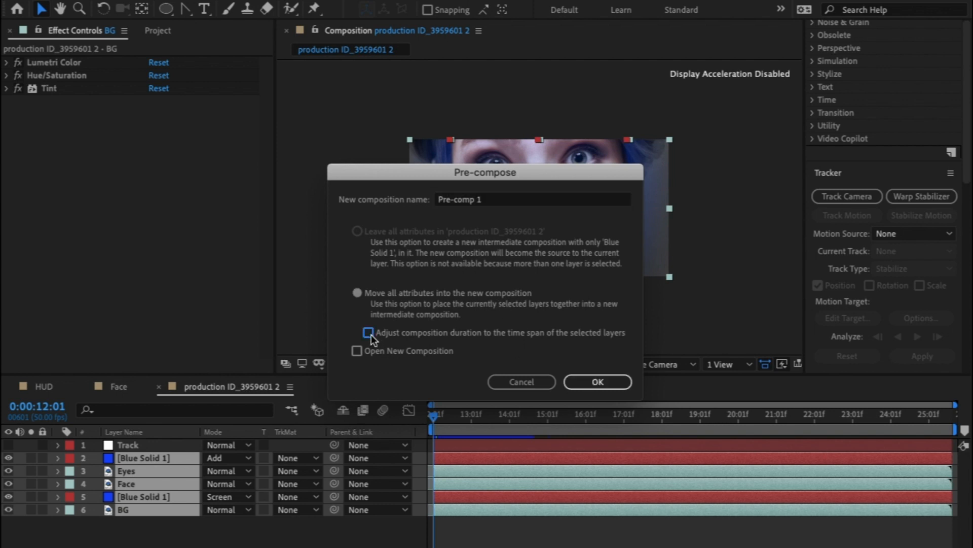
{"action": "left_click", "coordinate": [599, 382]}
- Rename the pre-composed layer as "Face,"
{"action": "left_click", "coordinate": [256, 521]}
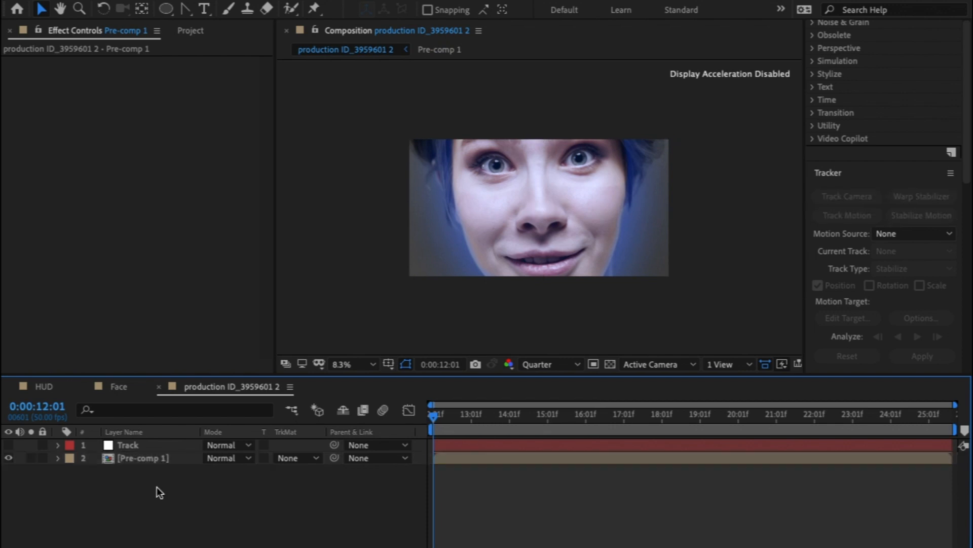
{"action": "left_click", "coordinate": [148, 460]}
{"action": "type", "text": "Face,"}
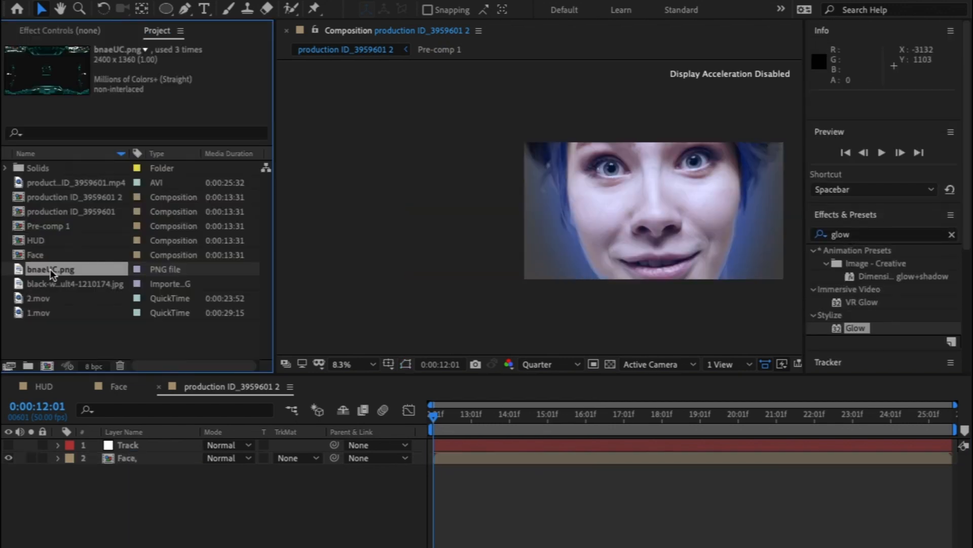
- Add bnaeUC.png between the Track and Face, layers and scale it to 171%
{"action": "left_click_drag", "start_coordinate": [50, 269], "coordinate": [134, 446]}
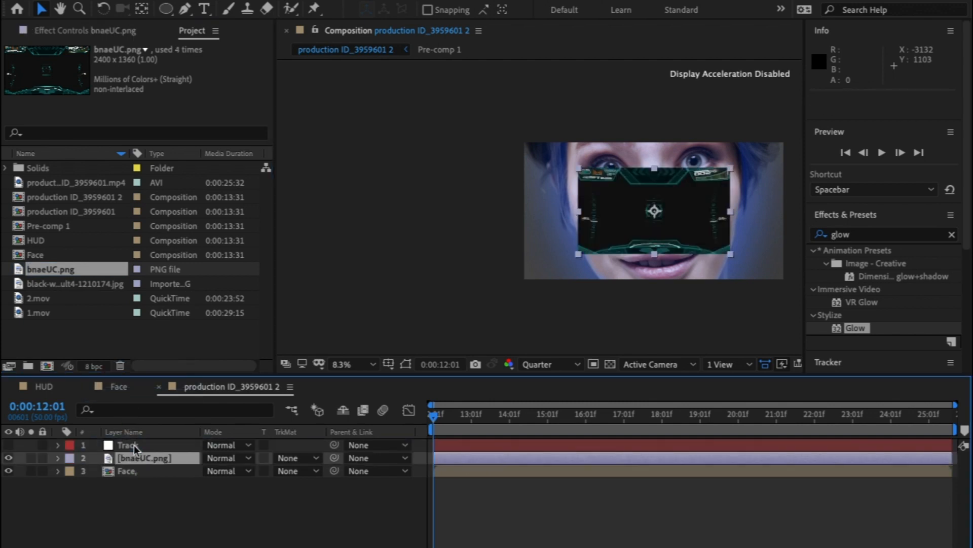
{"action": "left_click", "coordinate": [166, 456]}
{"action": "key", "text": "s"}
{"action": "left_click_drag", "start_coordinate": [267, 471], "coordinate": [305, 476]}
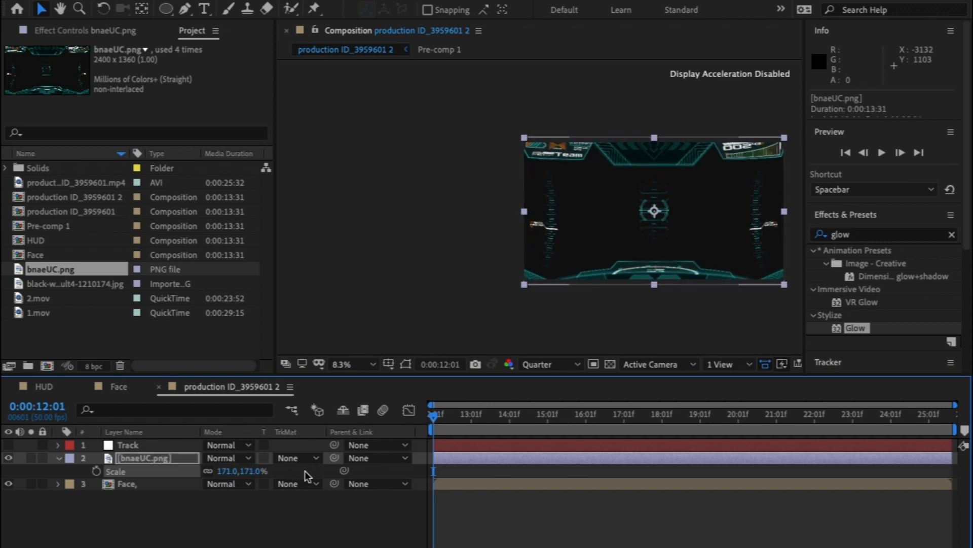
- Flip the bnaeUC.png layer horizontally
{"action": "left_click", "coordinate": [157, 457]}
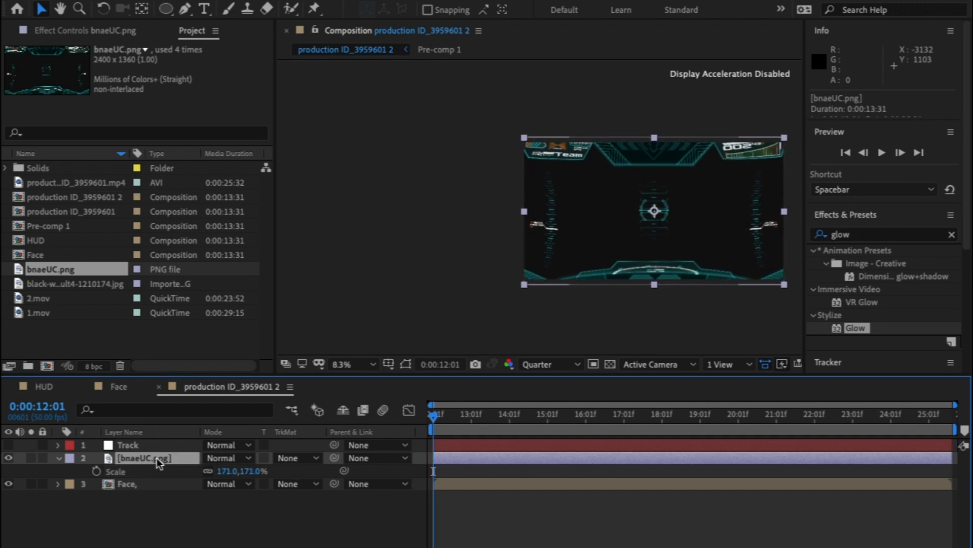
{"action": "right_click", "coordinate": [157, 458]}
{"action": "mouse_move", "coordinate": [261, 236]}
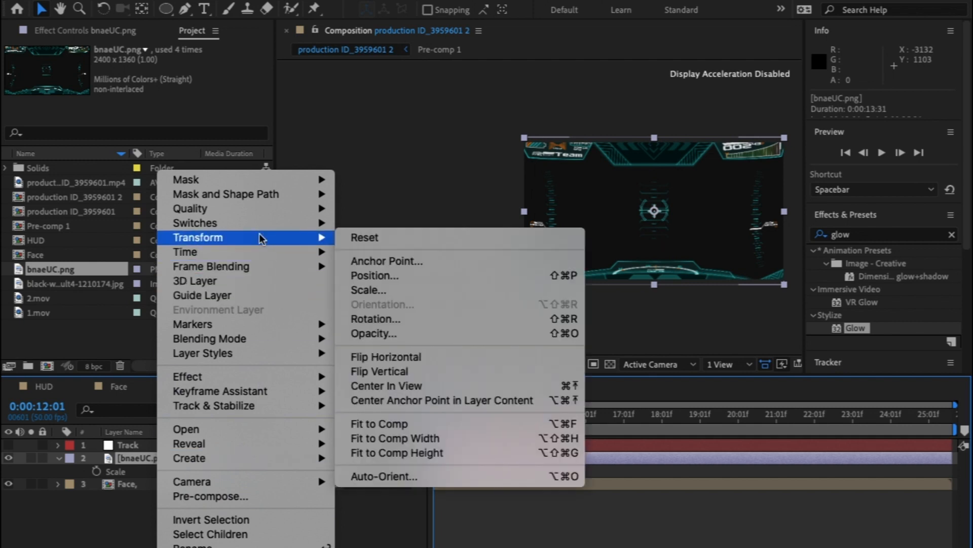
{"action": "left_click", "coordinate": [497, 359]}
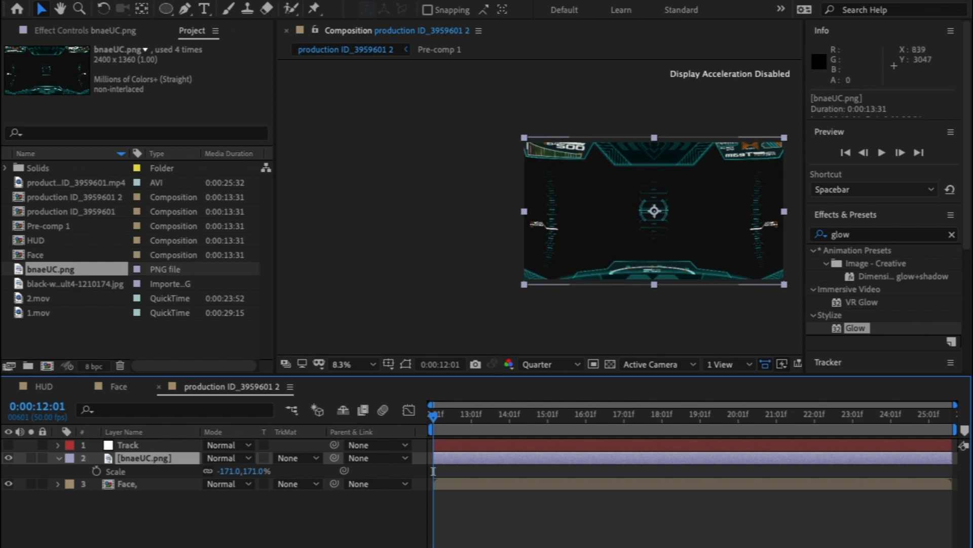
- Draw a closed, slightly curved pen mask on bnaeUC.png around the HUD graphics beside the face on the picture's left
{"action": "left_click", "coordinate": [185, 9]}
{"action": "left_click", "coordinate": [504, 166]}
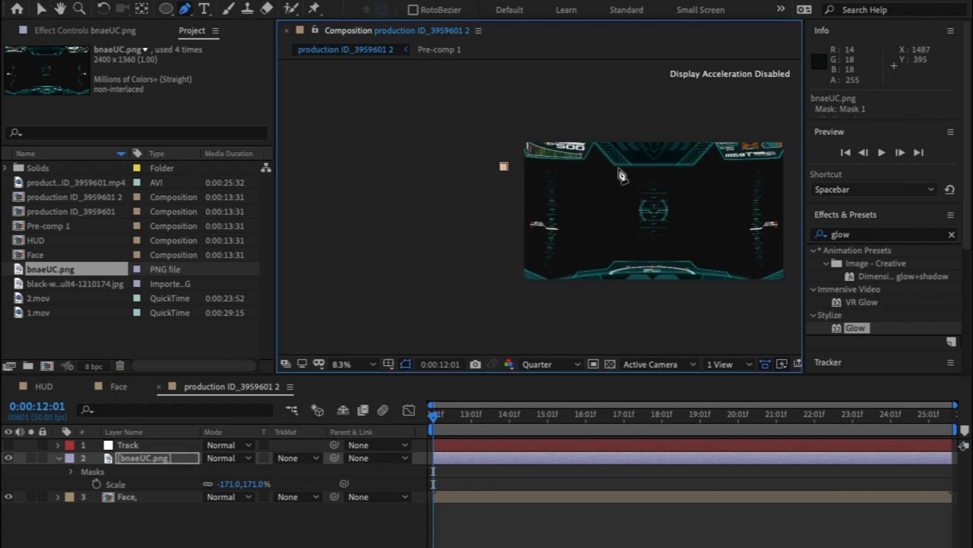
{"action": "left_click_drag", "start_coordinate": [572, 169], "coordinate": [576, 176]}
{"action": "left_click_drag", "start_coordinate": [561, 273], "coordinate": [554, 280]}
{"action": "left_click", "coordinate": [511, 259]}
{"action": "left_click", "coordinate": [504, 167]}
- Set the bnaeUC.png layer's blending mode to Add and apply the Glow effect to it
{"action": "left_click", "coordinate": [241, 458]}
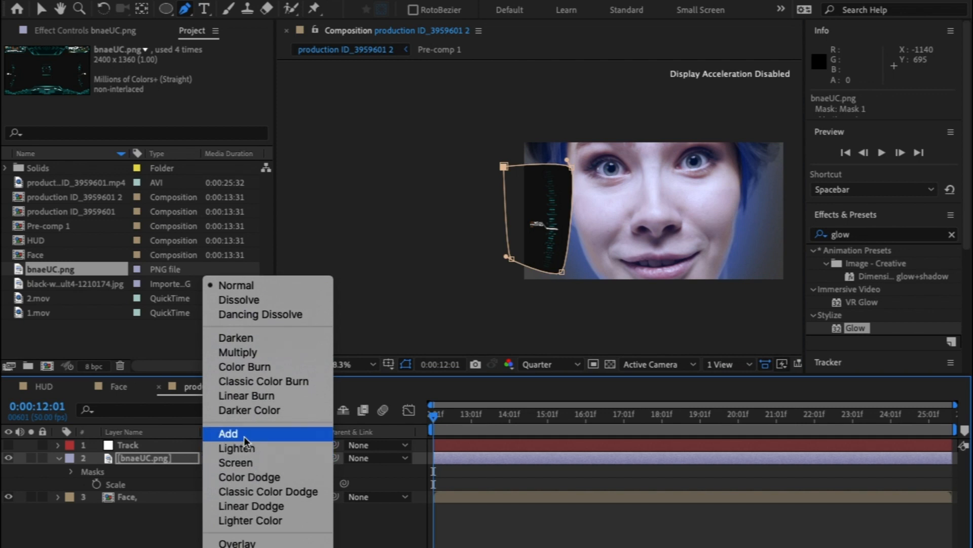
{"action": "left_click", "coordinate": [245, 437]}
{"action": "left_click_drag", "start_coordinate": [857, 327], "coordinate": [152, 462]}
{"action": "key", "text": "v"}
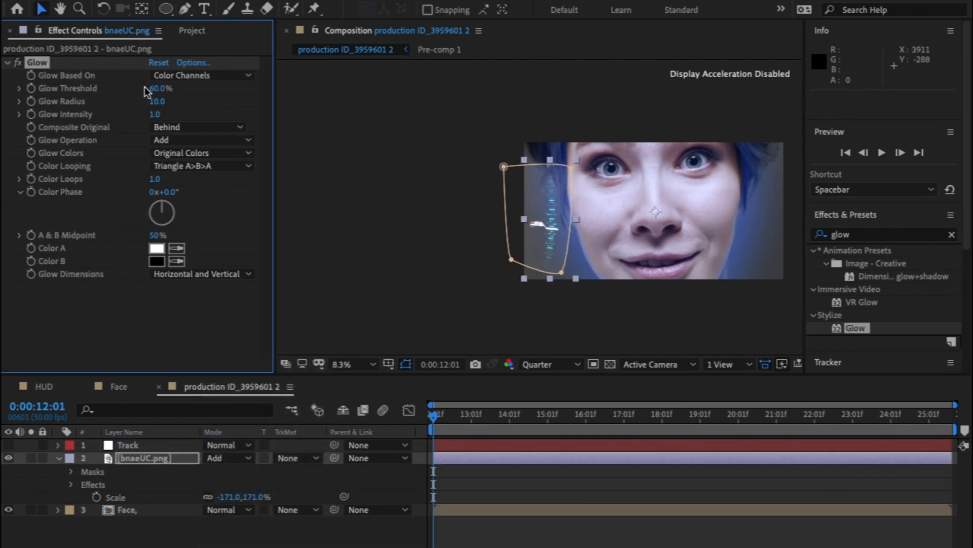
- Set the Glow Intensity on bnaeUC.png to 1.5 and shift the layer slightly to the right in the picture
{"action": "left_click", "coordinate": [154, 115]}
{"action": "type", "text": "1.5"}
{"action": "key", "text": "Return"}
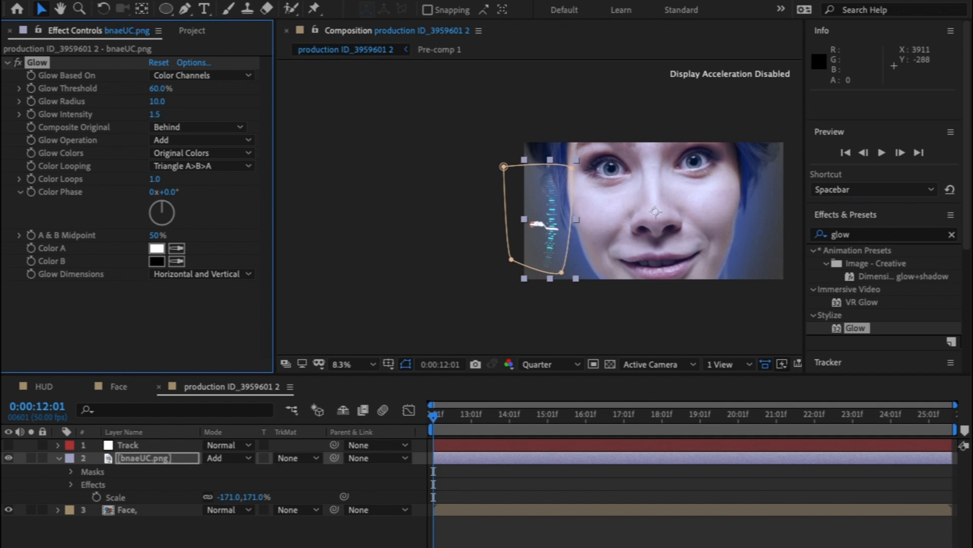
{"action": "left_click", "coordinate": [157, 458]}
{"action": "key", "text": "p"}
{"action": "left_click_drag", "start_coordinate": [242, 472], "coordinate": [256, 470]}
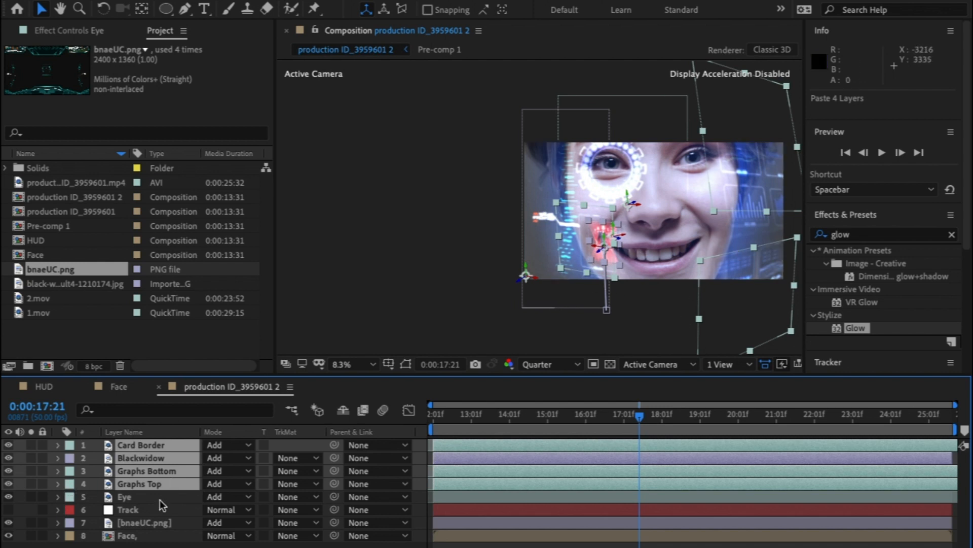
- Move the Track layer to the top of the layer stack and select the layers from Card Border through bnaeUC.png
{"action": "left_click", "coordinate": [151, 510]}
{"action": "left_click_drag", "start_coordinate": [141, 511], "coordinate": [141, 439]}
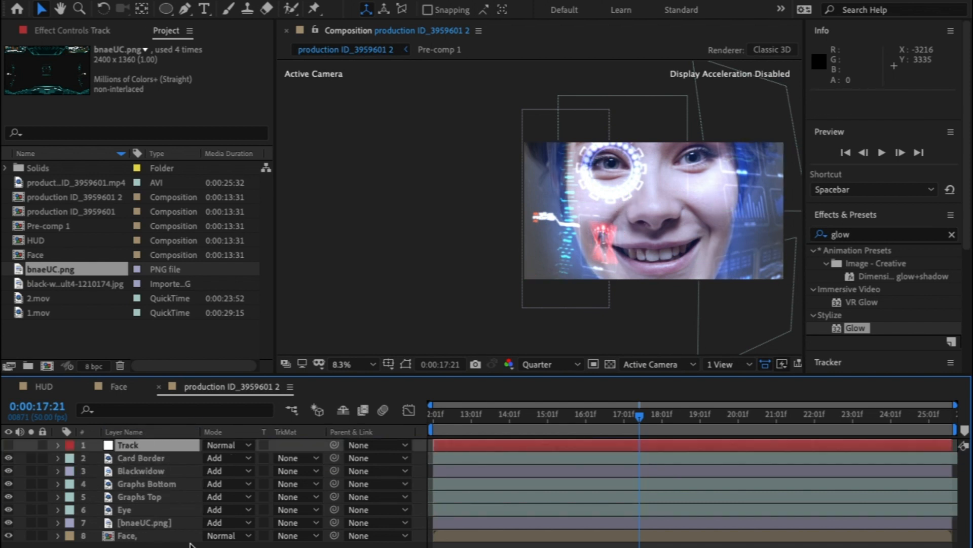
{"action": "left_click", "coordinate": [344, 368]}
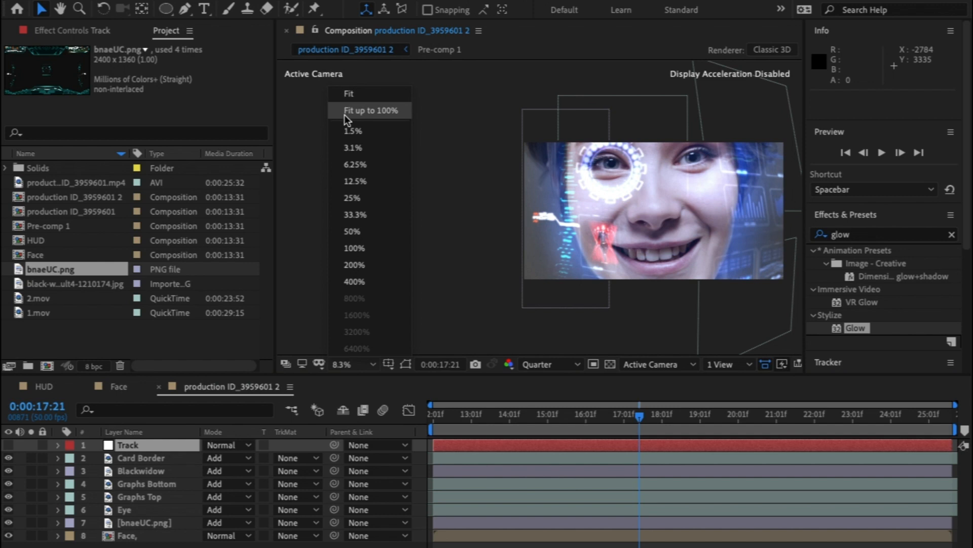
{"action": "left_click", "coordinate": [345, 113]}
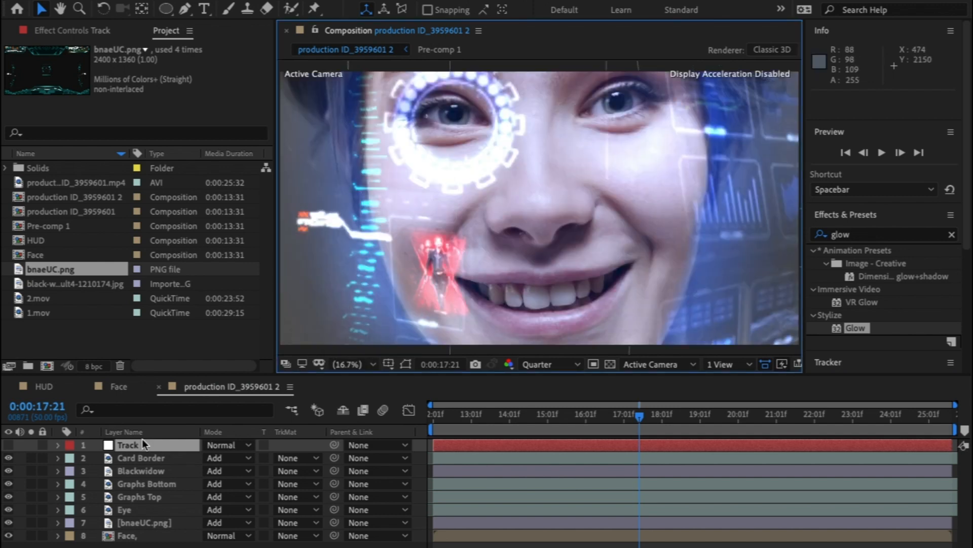
{"action": "left_click", "coordinate": [147, 457]}
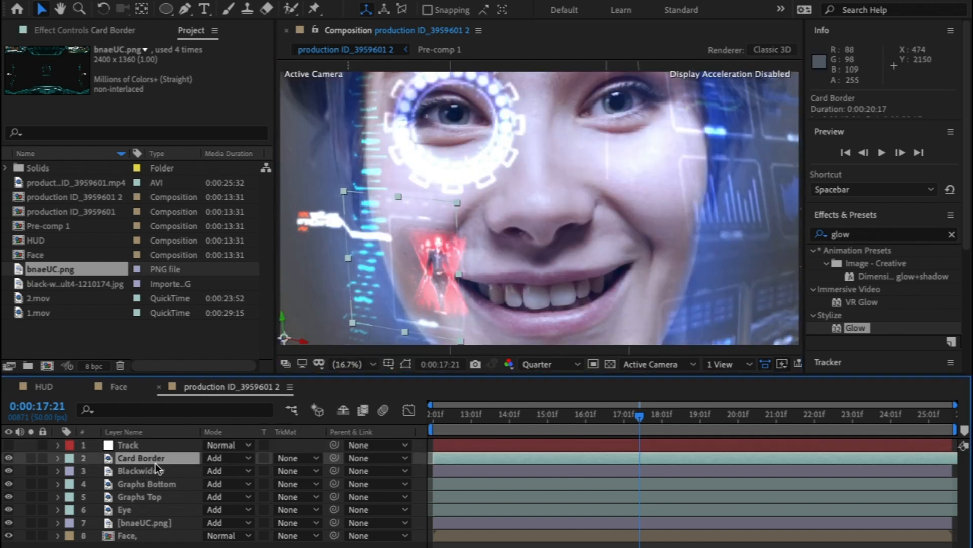
{"action": "left_click", "coordinate": [180, 524], "text": "shift"}
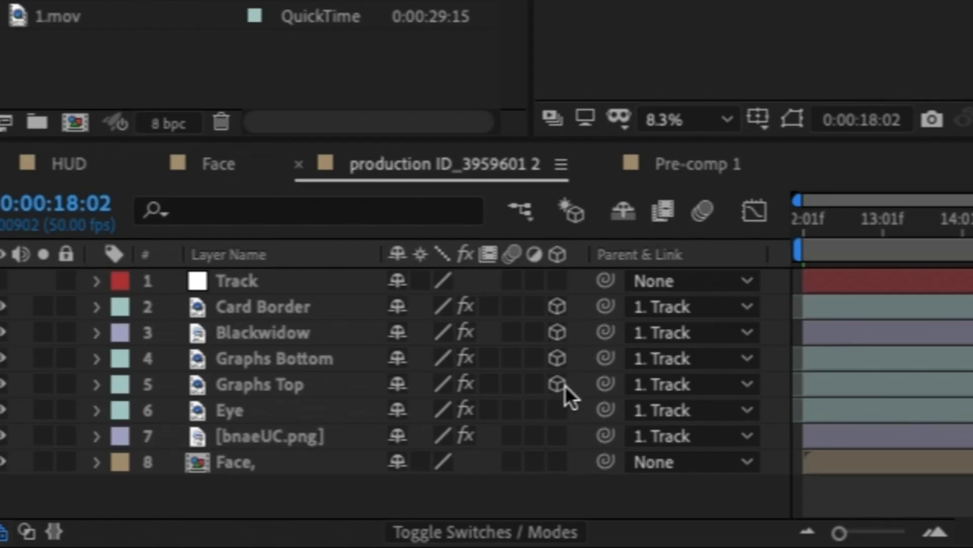
- Make the Eye layer a 3D layer and adjust its Y and X rotation
{"action": "left_click", "coordinate": [558, 410]}
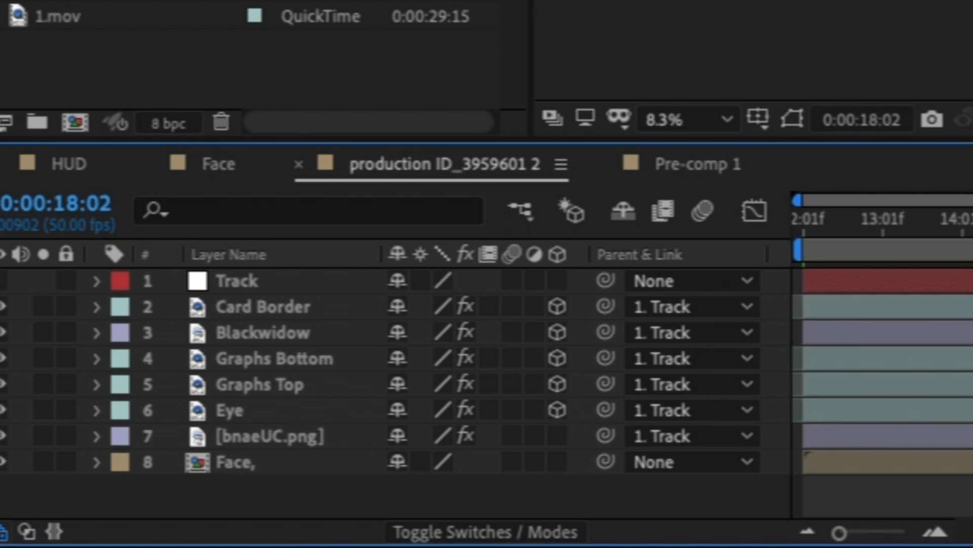
{"action": "left_click", "coordinate": [244, 410]}
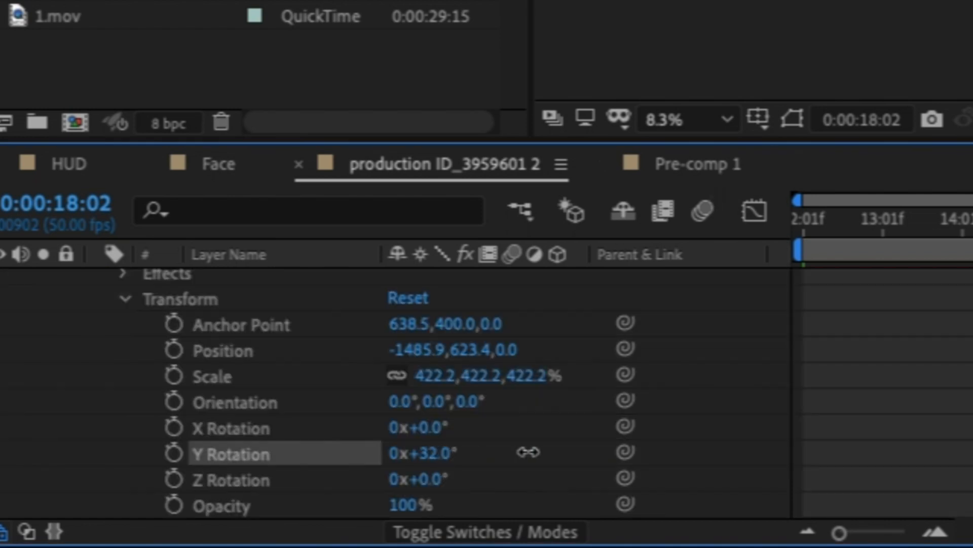
{"action": "left_click_drag", "start_coordinate": [528, 449], "coordinate": [488, 471]}
{"action": "left_click_drag", "start_coordinate": [431, 428], "coordinate": [422, 471]}
{"action": "scroll", "coordinate": [57, 430], "scroll_direction": "up", "scroll_amount": 3}
{"action": "left_click", "coordinate": [99, 401]}
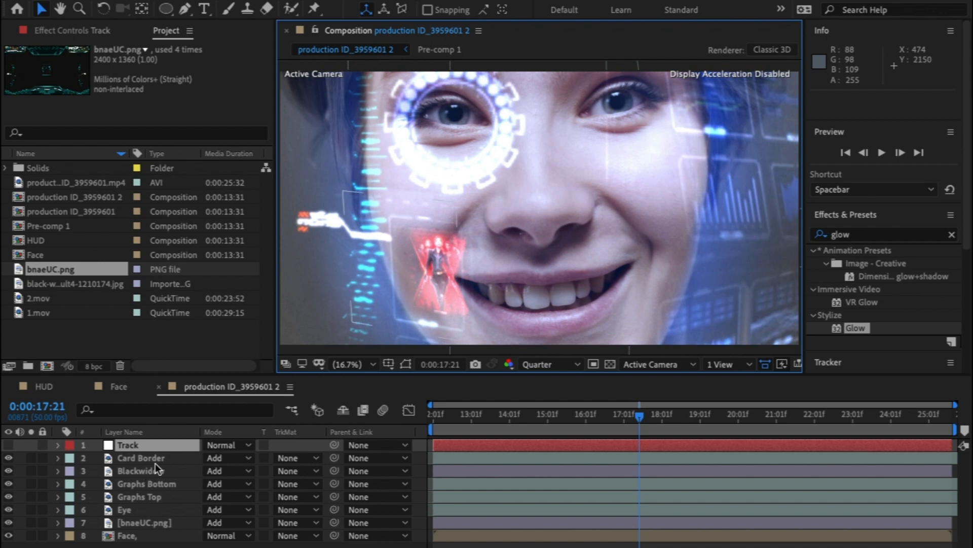
- Parent the six layers from Card Border through bnaeUC.png to the Track layer and scrub back to check the movement
{"action": "left_click", "coordinate": [142, 457]}
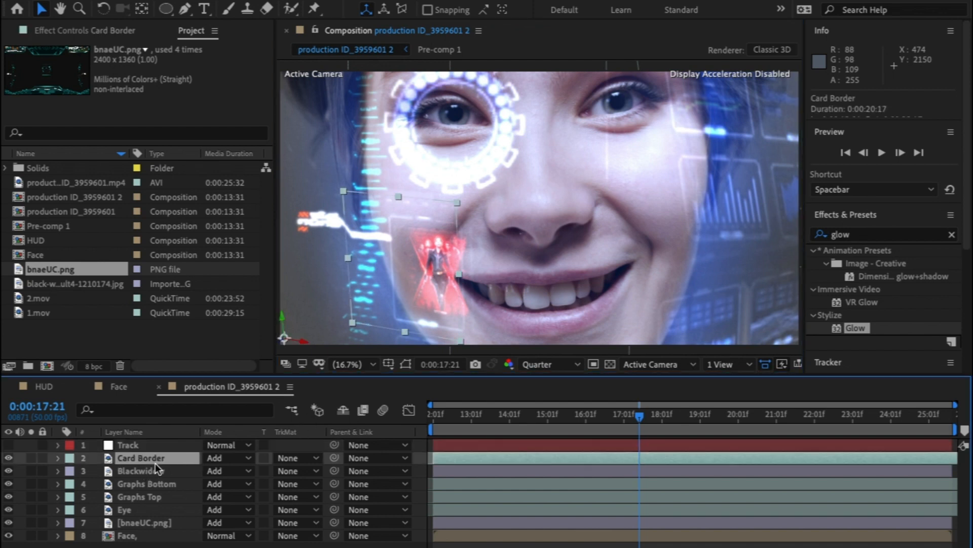
{"action": "left_click", "coordinate": [180, 524], "text": "shift"}
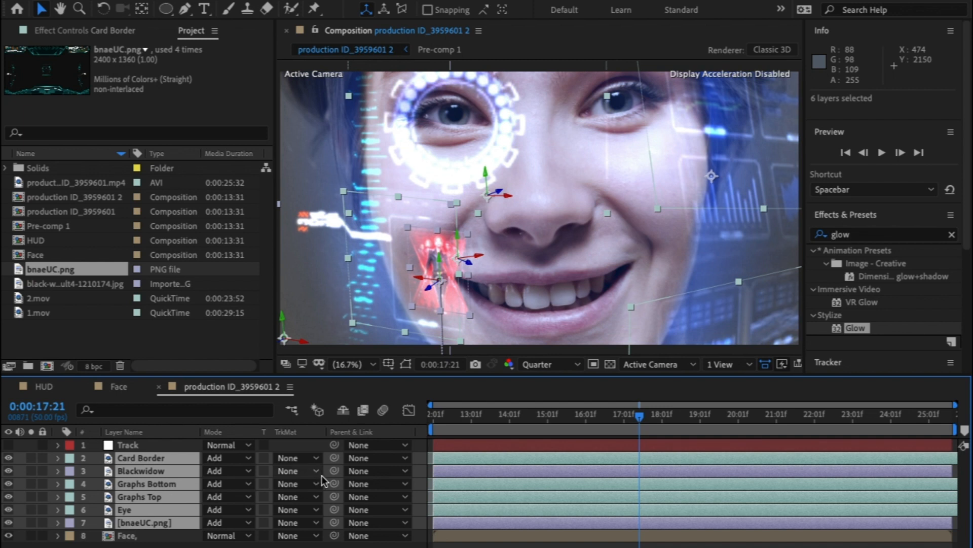
{"action": "left_click_drag", "start_coordinate": [337, 455], "coordinate": [138, 444]}
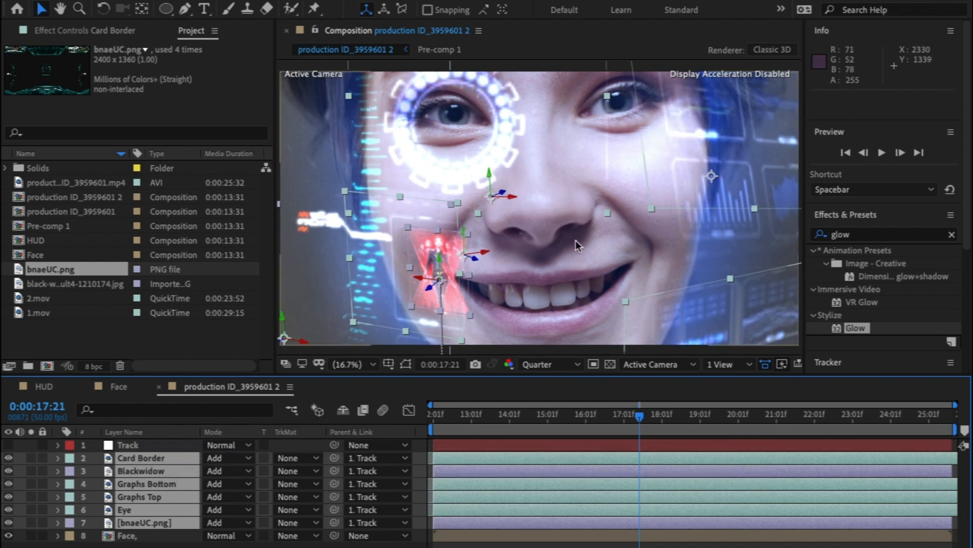
{"action": "key", "text": "comma"}
{"action": "key", "text": "comma"}
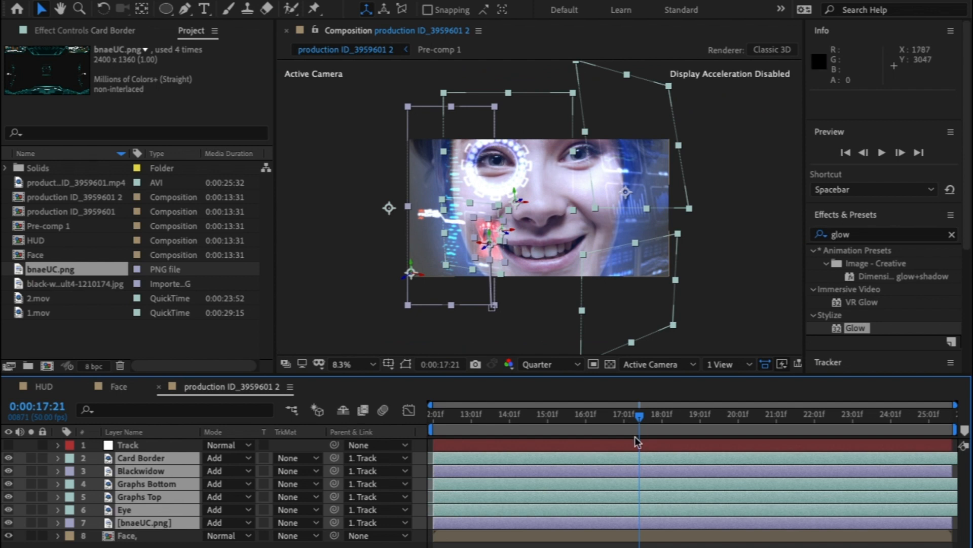
{"action": "left_click_drag", "start_coordinate": [639, 415], "coordinate": [436, 418]}
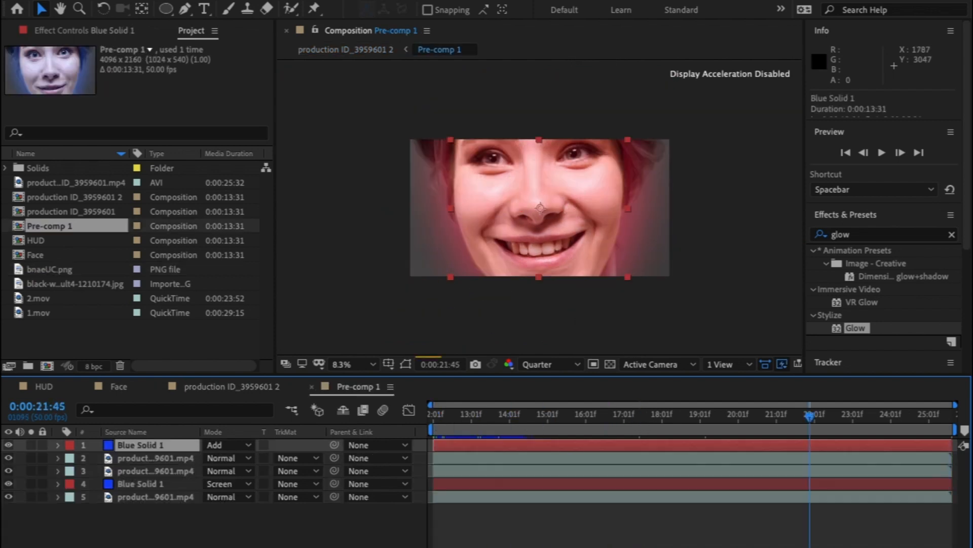
- Scrub through Pre-comp 1 and apply the Change to Color effect to the top Blue Solid 1 layer
{"action": "key", "text": "Home"}
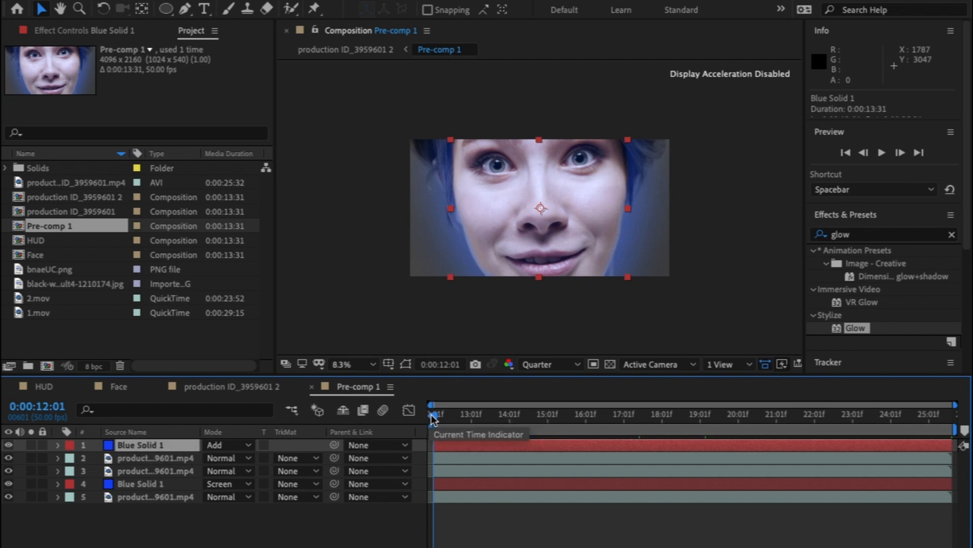
{"action": "left_click_drag", "start_coordinate": [433, 416], "coordinate": [953, 417]}
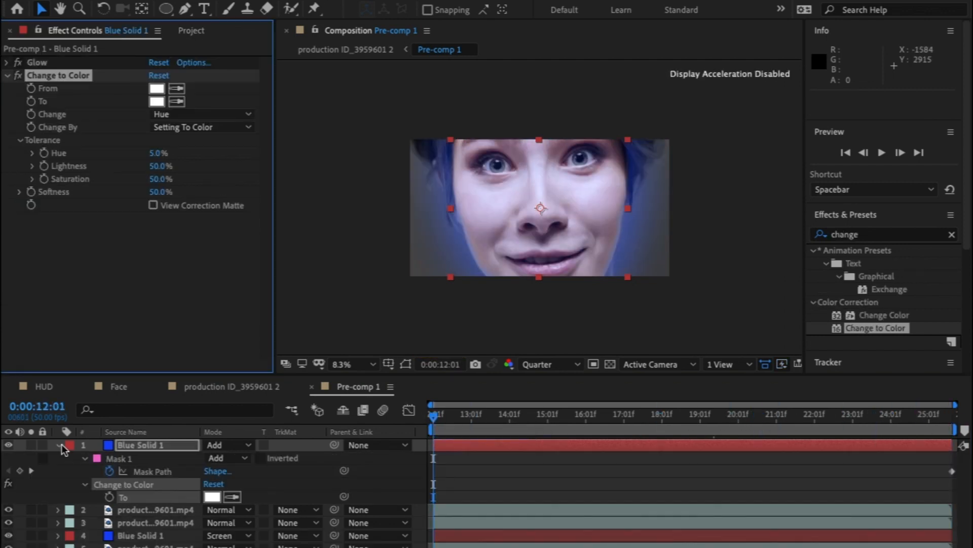
{"action": "left_click", "coordinate": [57, 445]}
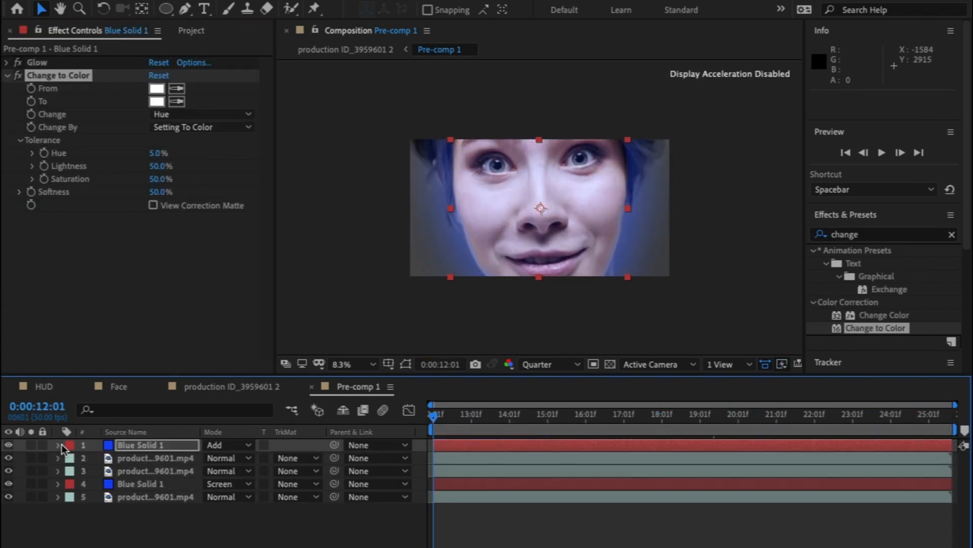
- Set Change to Color's From color to the solid's blue and its To color to red DD1515
{"action": "left_click", "coordinate": [176, 89]}
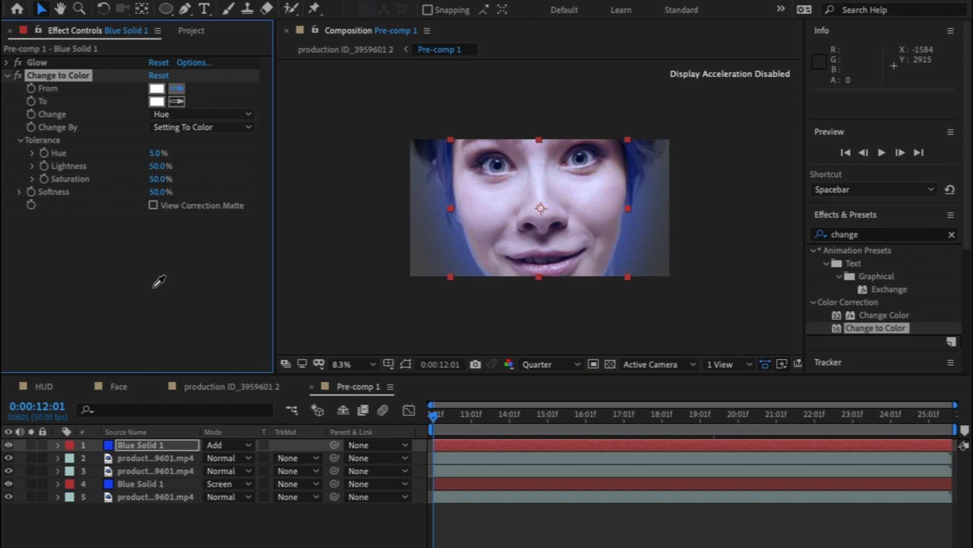
{"action": "left_click", "coordinate": [109, 444]}
{"action": "left_click", "coordinate": [156, 102]}
{"action": "mouse_move", "coordinate": [480, 261]}
{"action": "left_mouse_down"}
{"action": "mouse_move", "coordinate": [520, 256]}
{"action": "mouse_move", "coordinate": [510, 252]}
{"action": "mouse_move", "coordinate": [496, 281]}
{"action": "mouse_move", "coordinate": [490, 274]}
{"action": "left_mouse_up"}
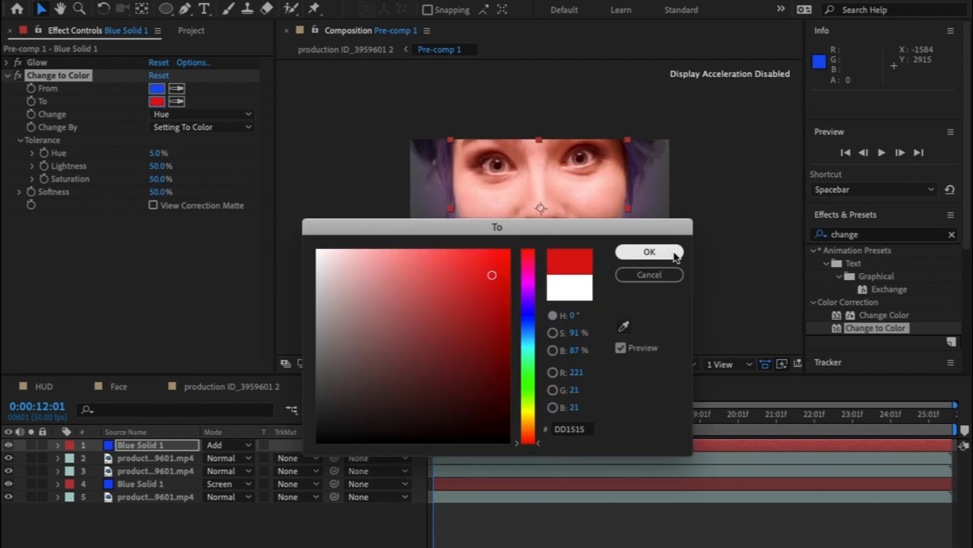
{"action": "left_click", "coordinate": [673, 252]}
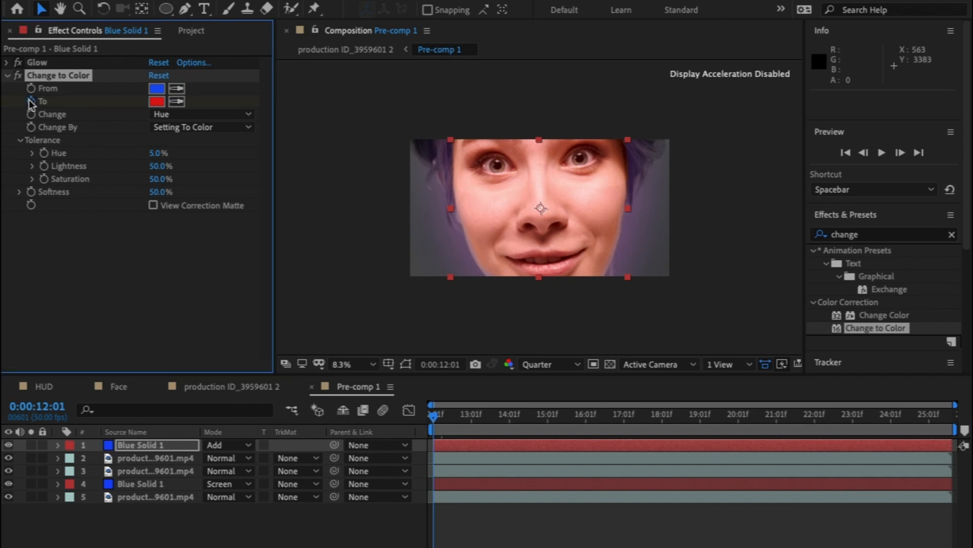
- Keyframe the To color with the same blue as the From color and place that keyframe at 0:00:18:23
{"action": "left_click", "coordinate": [177, 102]}
{"action": "left_click", "coordinate": [161, 90]}
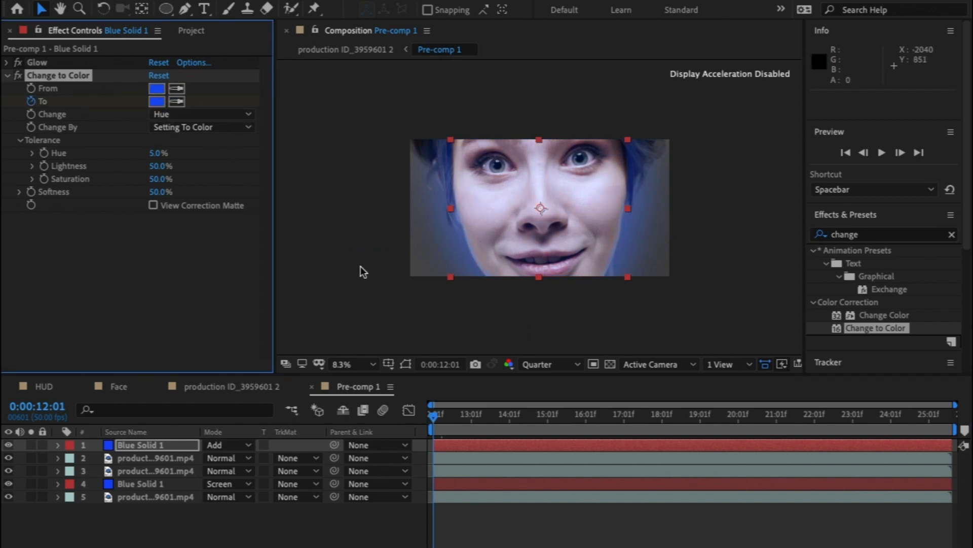
{"action": "left_click_drag", "start_coordinate": [436, 417], "coordinate": [679, 419]}
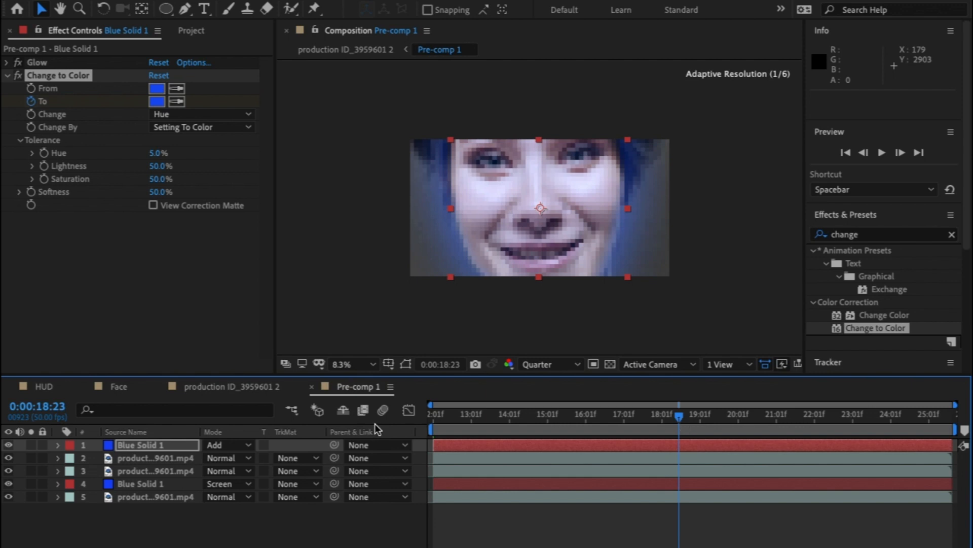
{"action": "left_click", "coordinate": [139, 441]}
{"action": "key", "text": "u"}
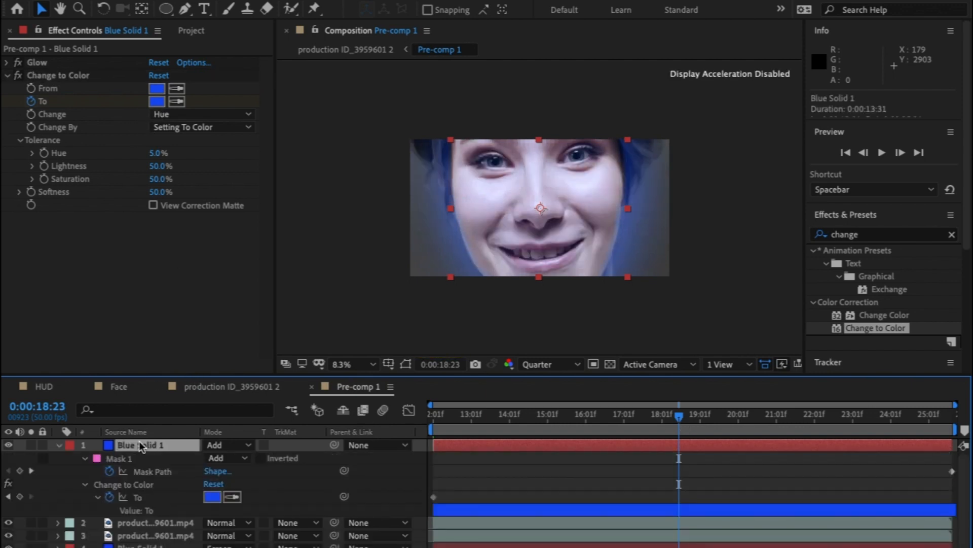
{"action": "left_click_drag", "start_coordinate": [433, 498], "coordinate": [679, 499]}
- Add a bright red To color keyframe at 0:00:18:35 and preview the blue-to-red change
{"action": "left_click_drag", "start_coordinate": [681, 422], "coordinate": [688, 421]}
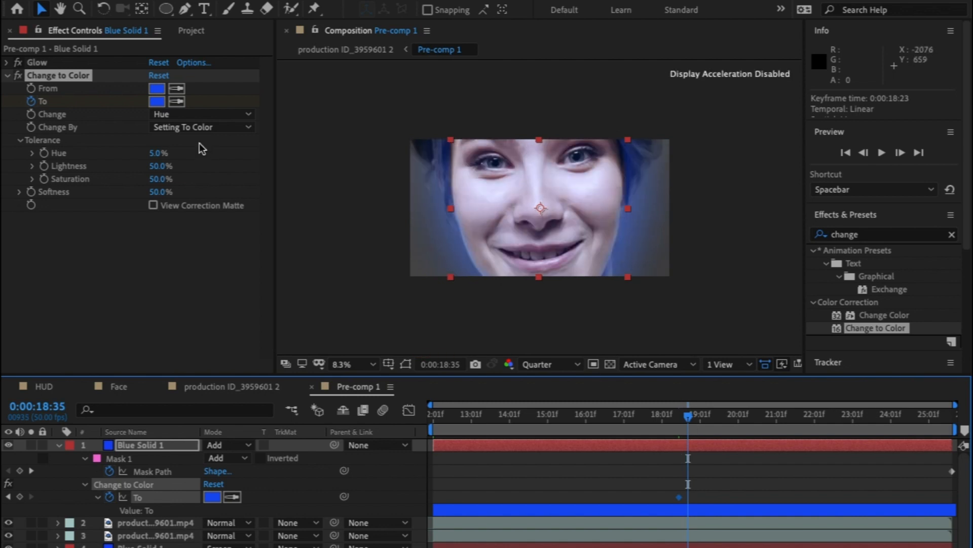
{"action": "left_click", "coordinate": [157, 101]}
{"action": "left_click", "coordinate": [528, 251]}
{"action": "left_click", "coordinate": [649, 251]}
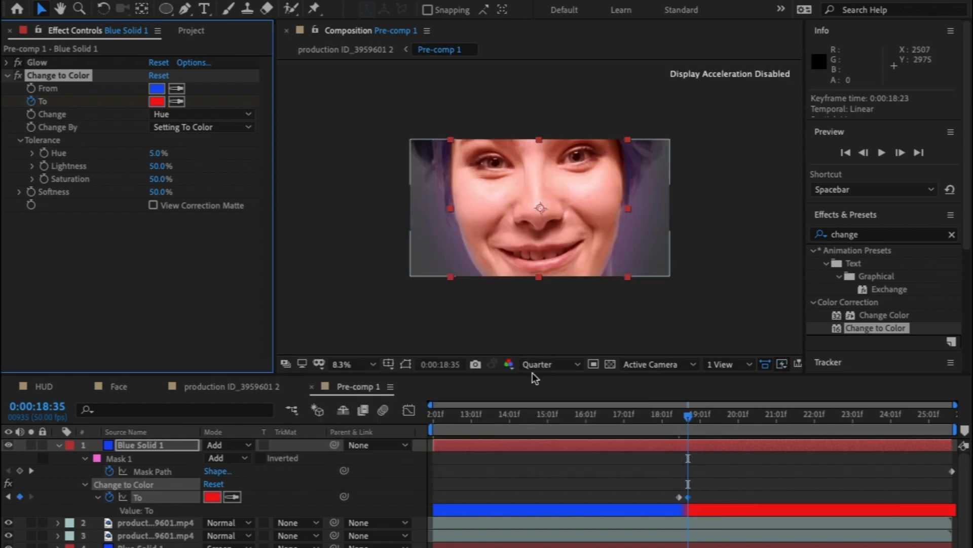
{"action": "left_click_drag", "start_coordinate": [698, 422], "coordinate": [674, 415]}
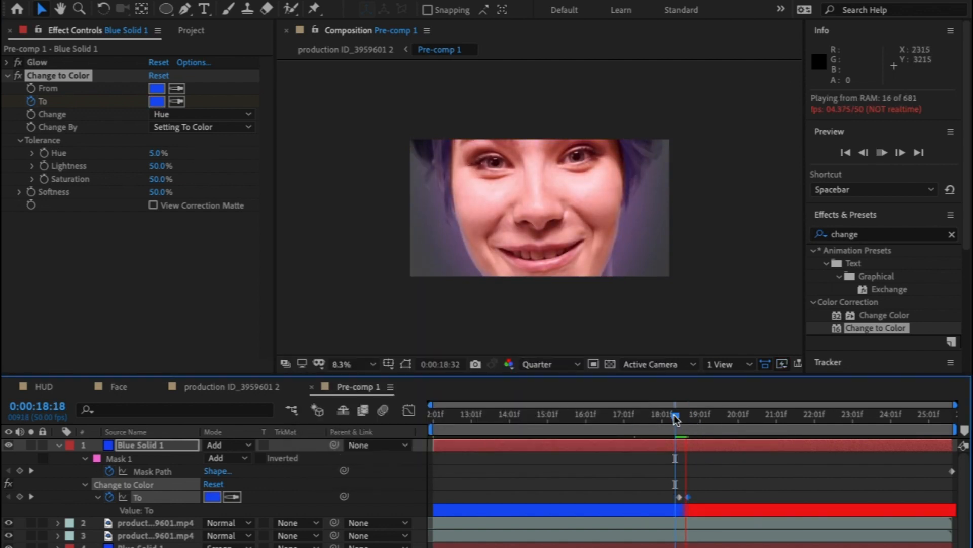
{"action": "key", "text": "space"}
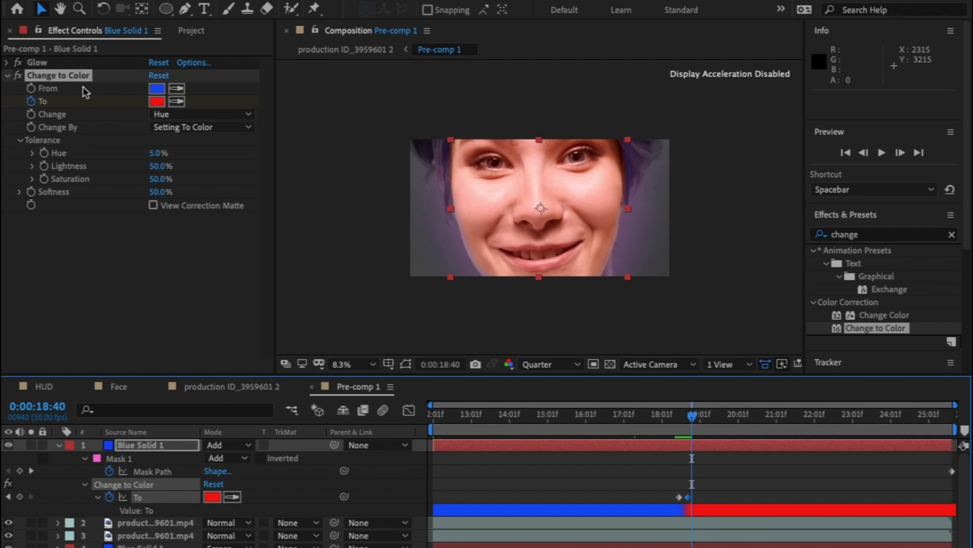
- Select Blue Solid 1's Change to Color effect, and reveal the keyframes of the Card Border through bnaeUC.png layers in production ID_3959601 2
{"action": "left_click", "coordinate": [63, 77]}
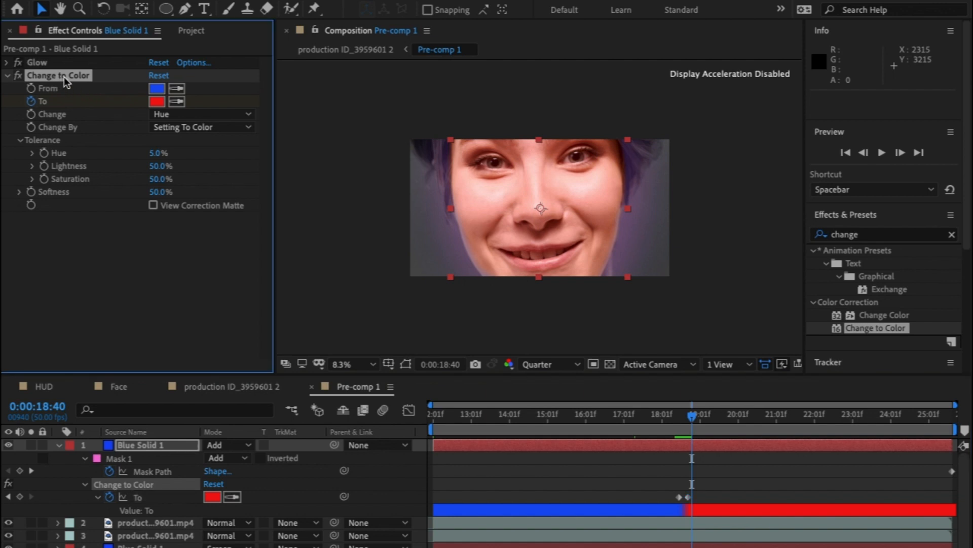
{"action": "left_click", "coordinate": [247, 384]}
{"action": "left_click", "coordinate": [154, 518]}
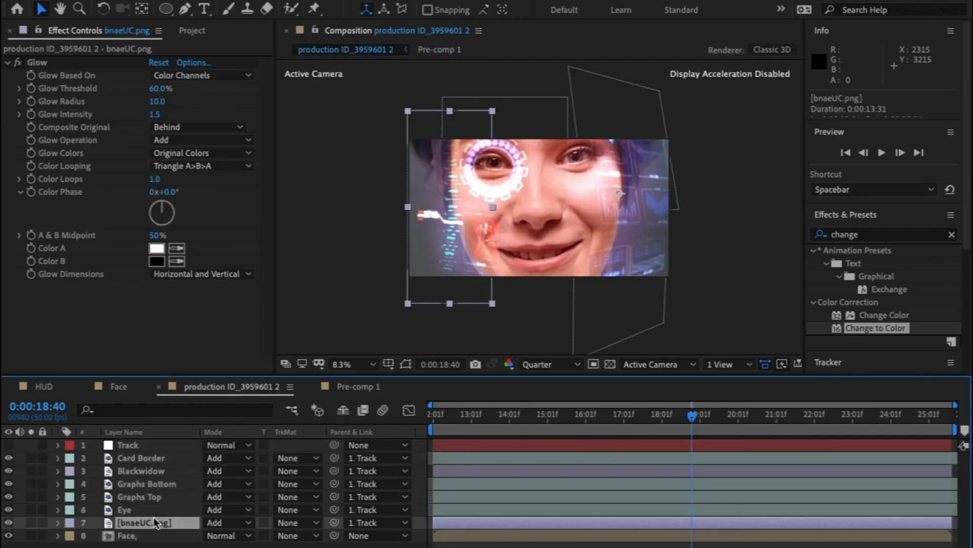
{"action": "left_click", "coordinate": [142, 458], "text": "shift"}
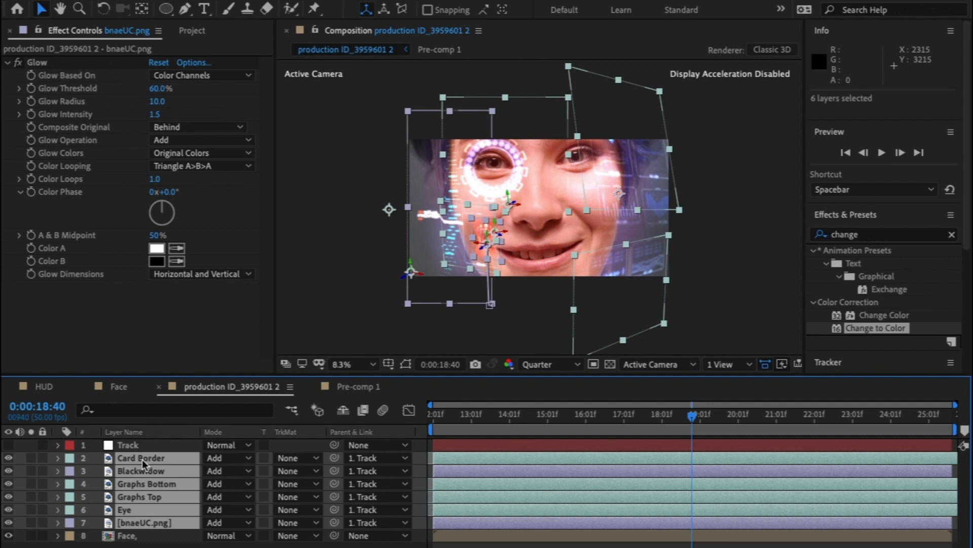
{"action": "key", "text": "u"}
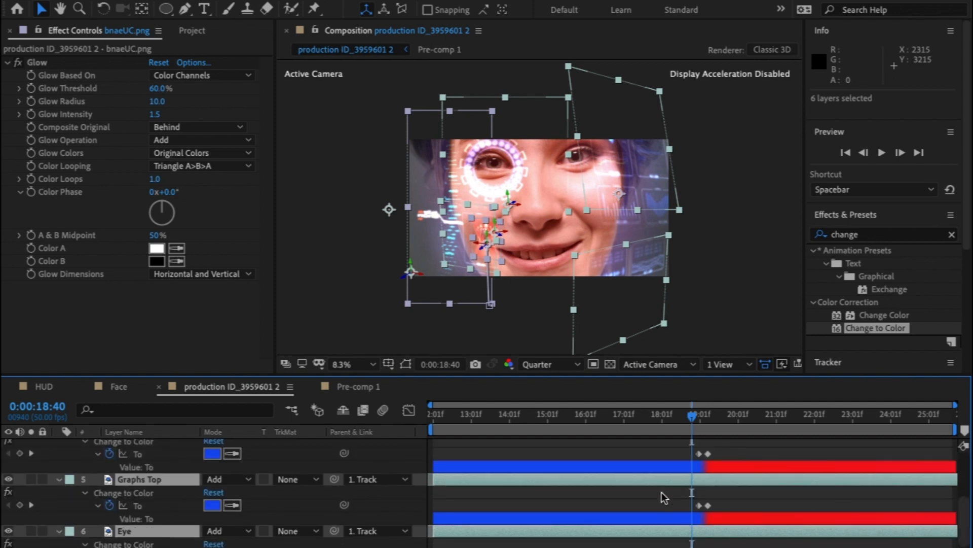
{"action": "scroll", "coordinate": [662, 492], "scroll_direction": "up", "scroll_amount": 5}
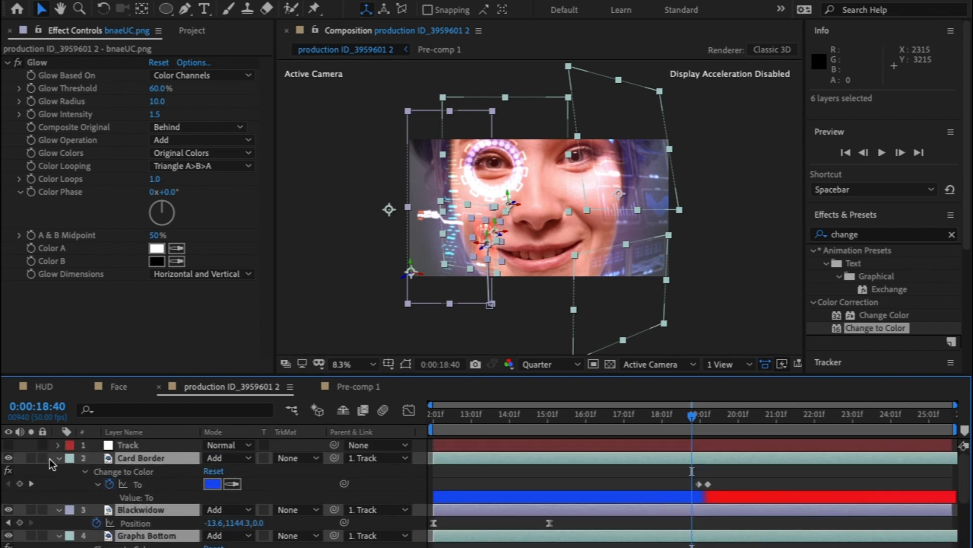